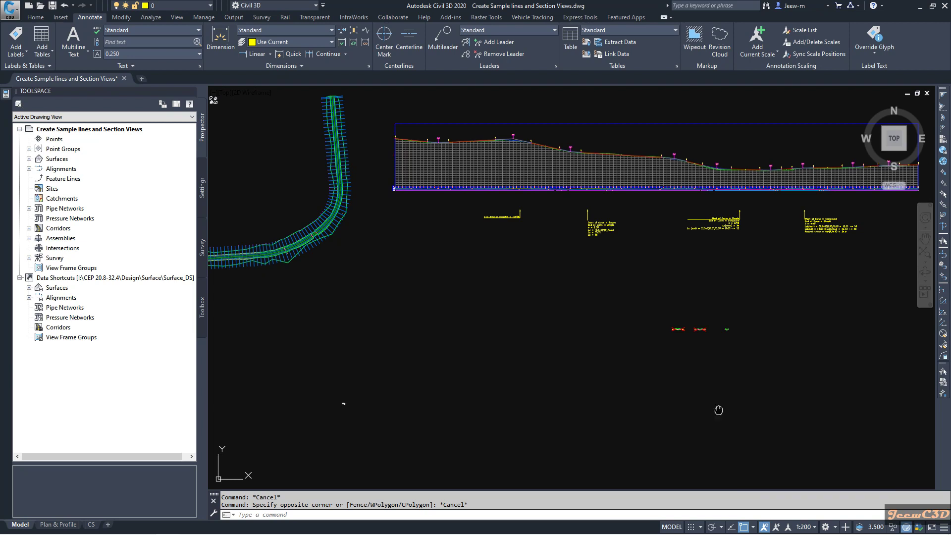
- Examine the road assemblies below the profile view, up close on the one with box-shaped side drains
middle_drag(718, 410, 742, 399)
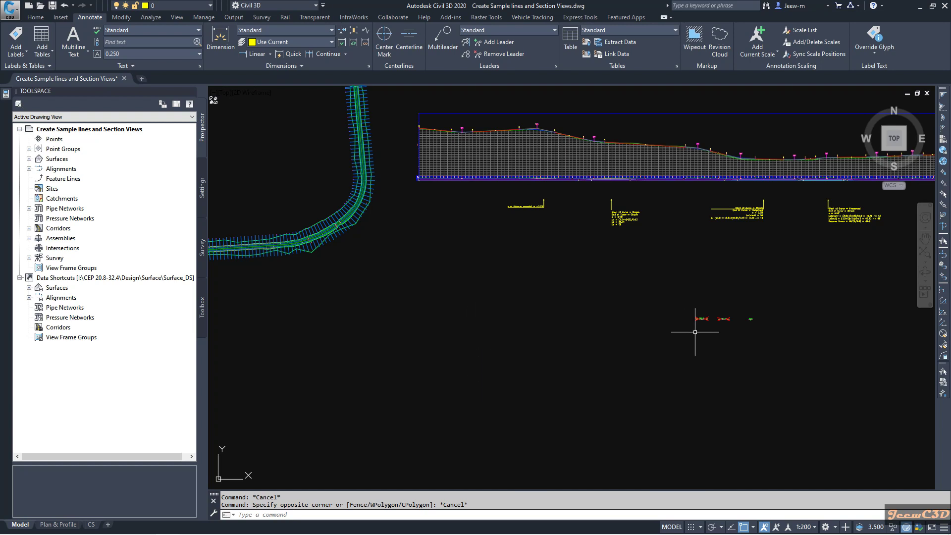
scroll(708, 321, up, 5)
middle_drag(690, 319, 577, 374)
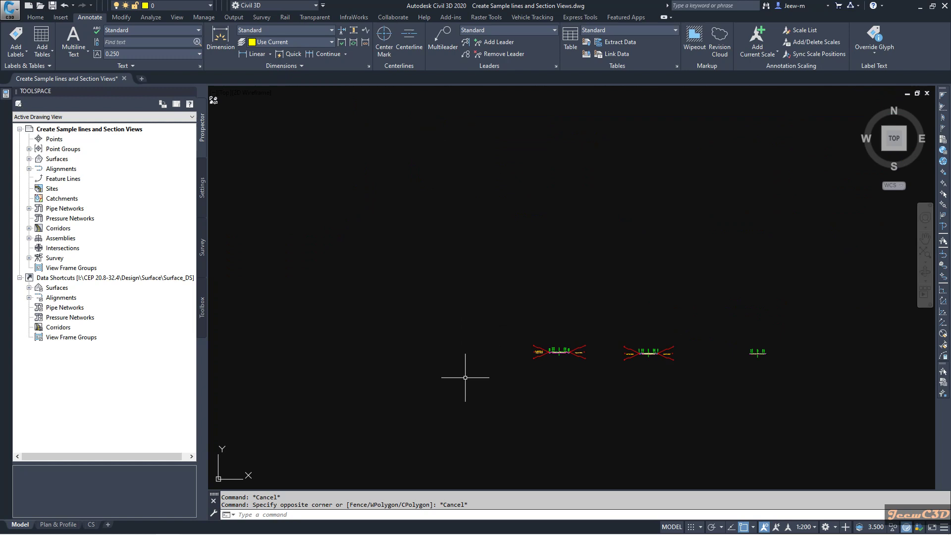
middle_drag(641, 373, 597, 383)
scroll(672, 349, up, 8)
middle_drag(672, 349, 462, 315)
scroll(613, 361, down, 3)
middle_drag(613, 360, 411, 360)
scroll(608, 341, up, 3)
scroll(607, 339, up, 2)
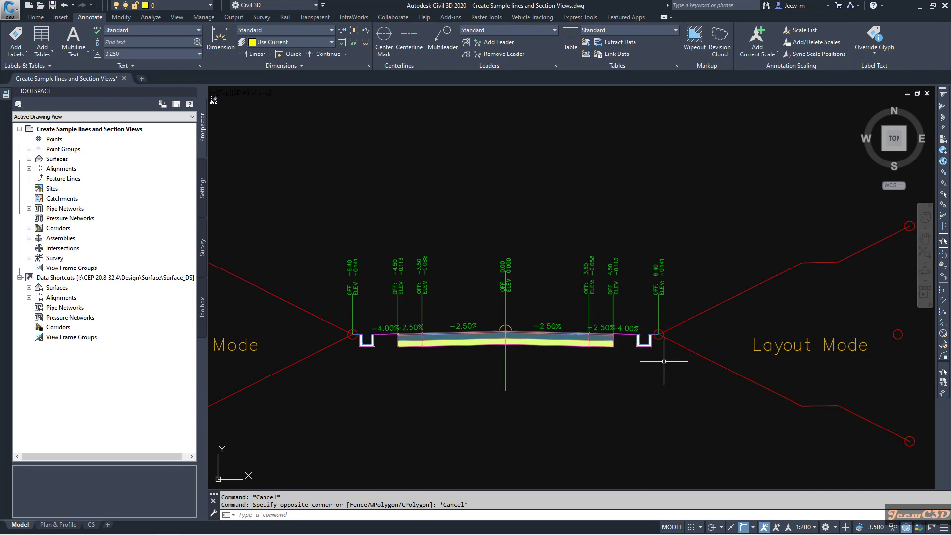
- Examine the road assembly with the DaylightBench slope and trapezoidal side ditches, including its lanes and shoulders
scroll(646, 362, down, 5)
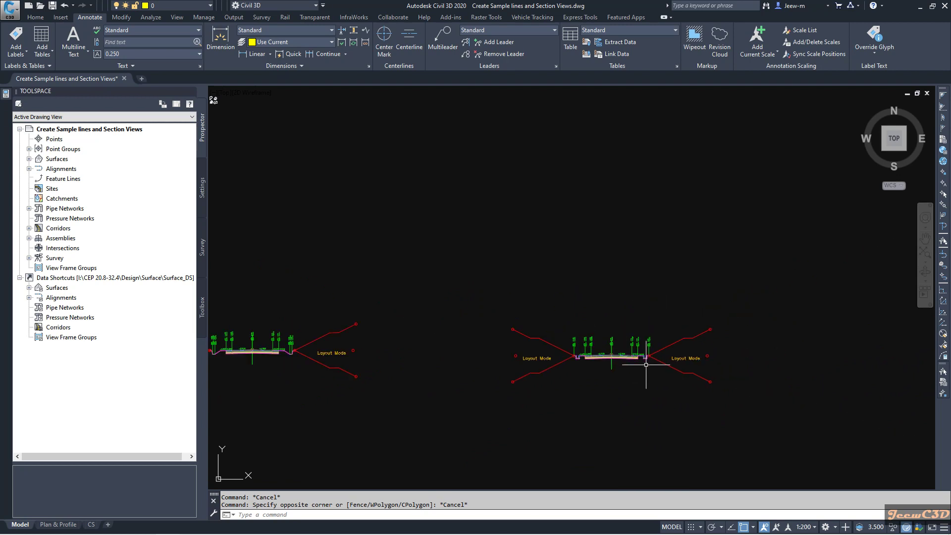
scroll(720, 397, down, 1)
scroll(641, 388, up, 3)
middle_drag(807, 419, 545, 396)
scroll(545, 396, down, 1)
scroll(434, 382, up, 1)
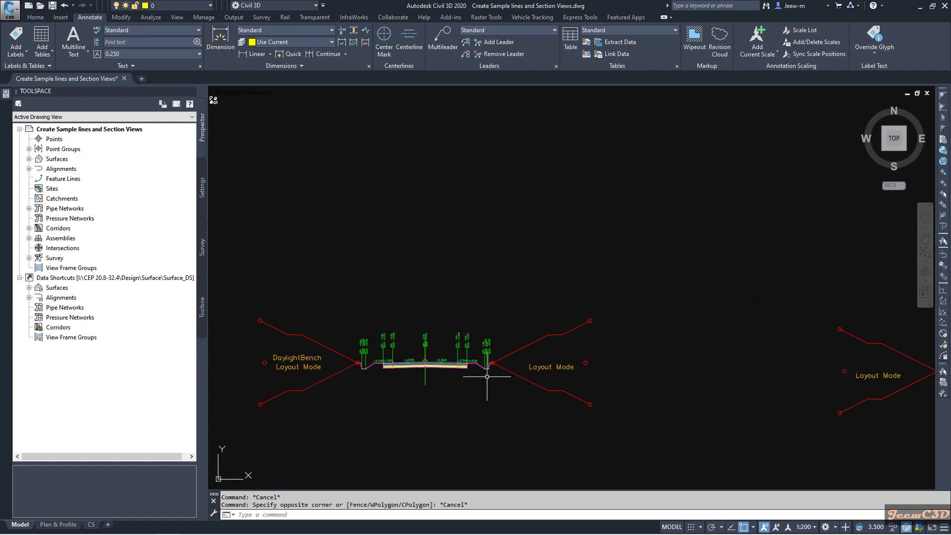
scroll(462, 392, down, 1)
scroll(515, 388, up, 2)
scroll(516, 388, up, 1)
middle_drag(515, 388, 463, 361)
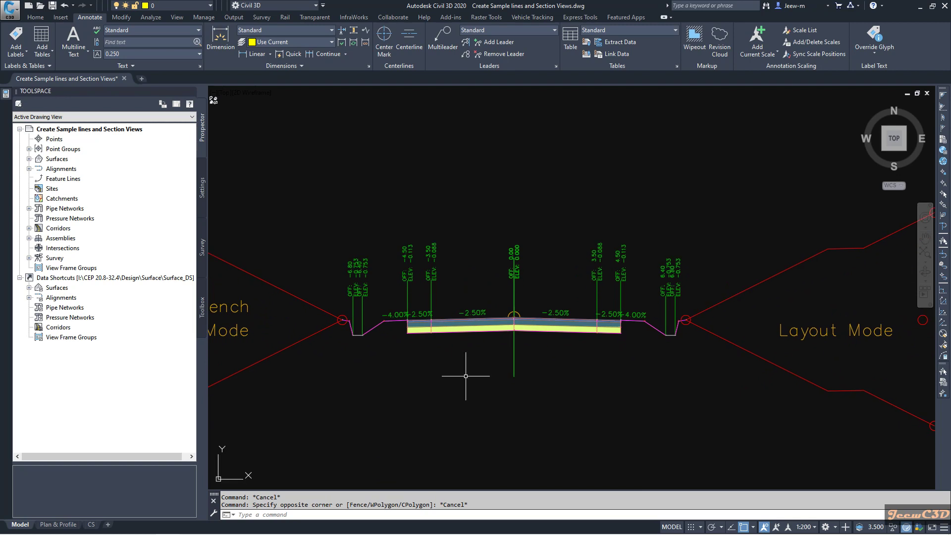
scroll(476, 336, up, 2)
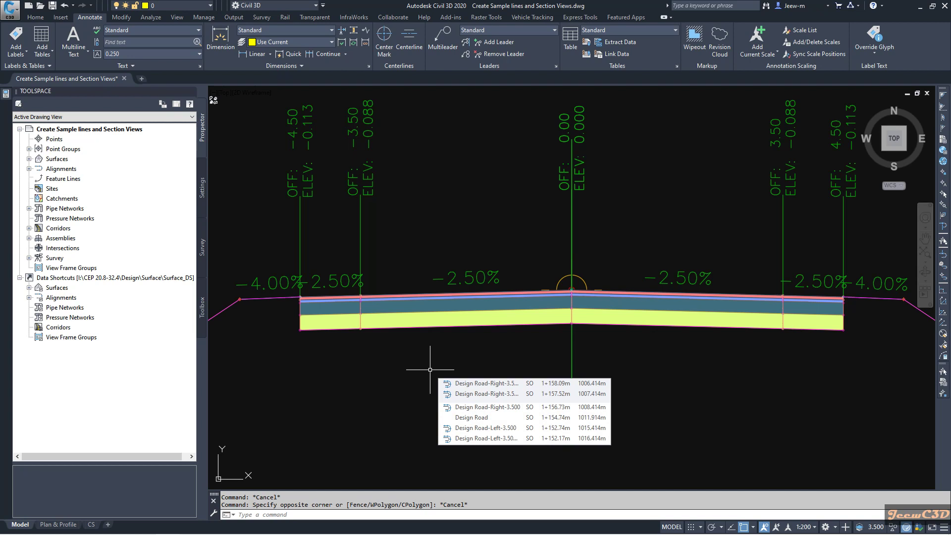
- Inspect the coloured pavement layers of the left lane and shoulder in the DaylightBench assembly
click(437, 307)
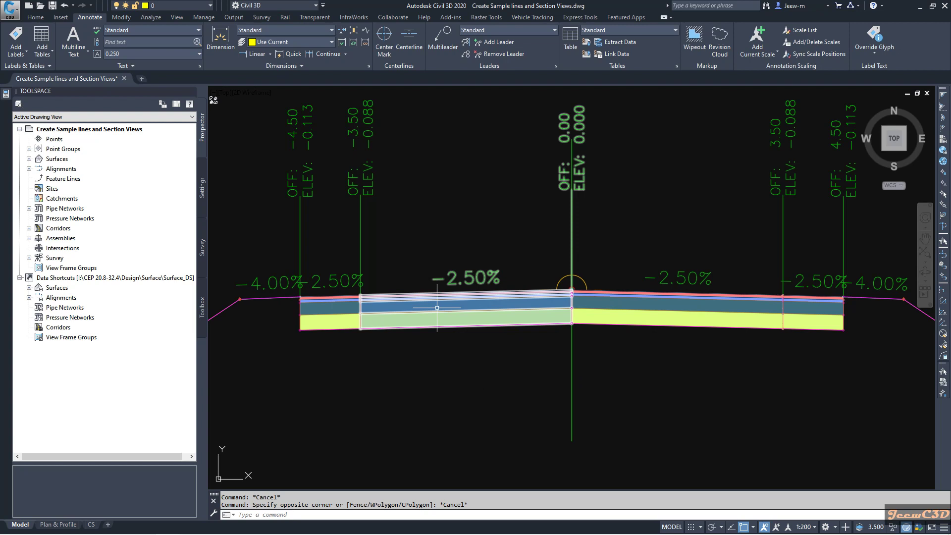
scroll(436, 300, up, 2)
key(Escape)
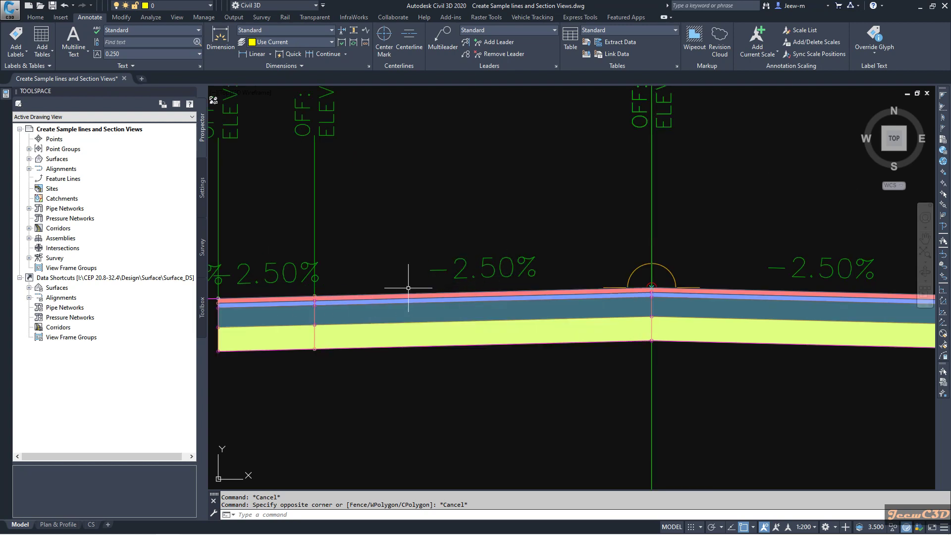
click(354, 303)
key(Escape)
scroll(350, 393, down, 2)
scroll(370, 343, up, 2)
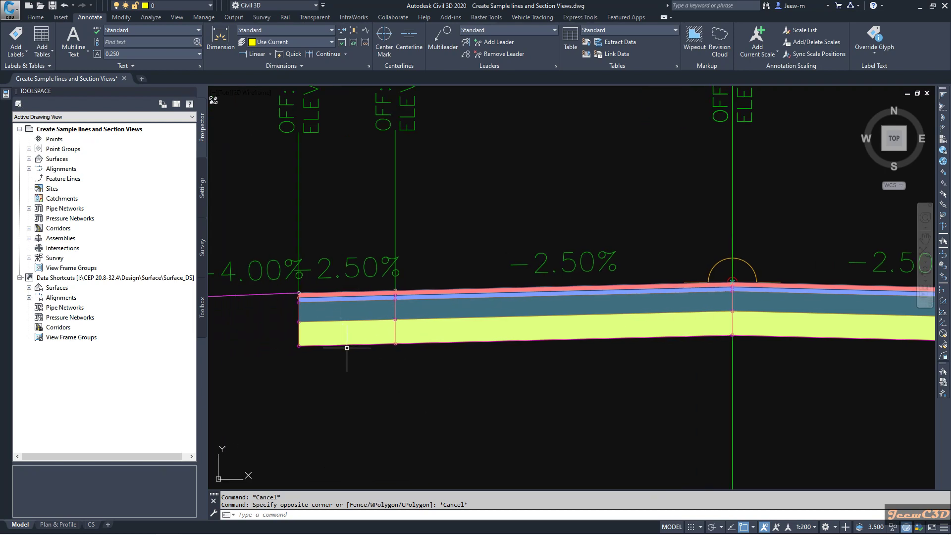
scroll(431, 302, up, 5)
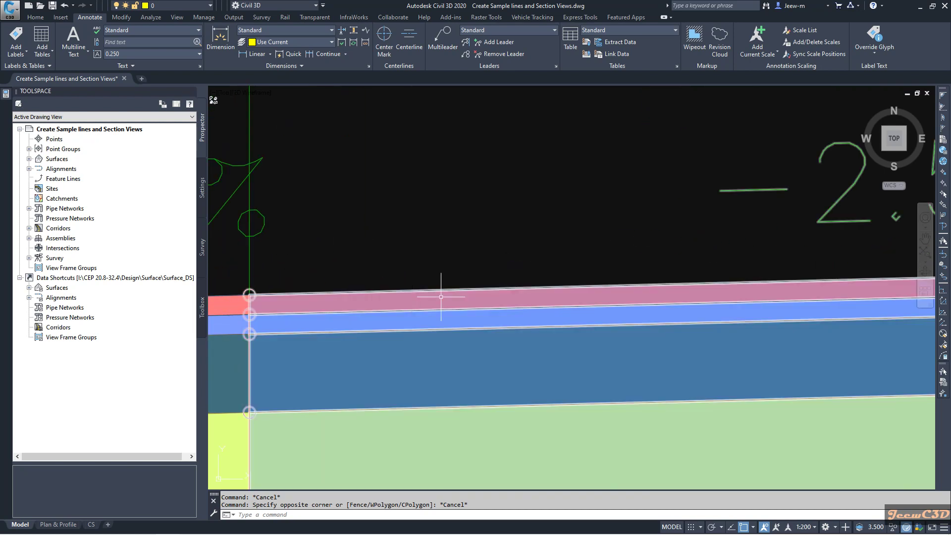
scroll(438, 322, down, 2)
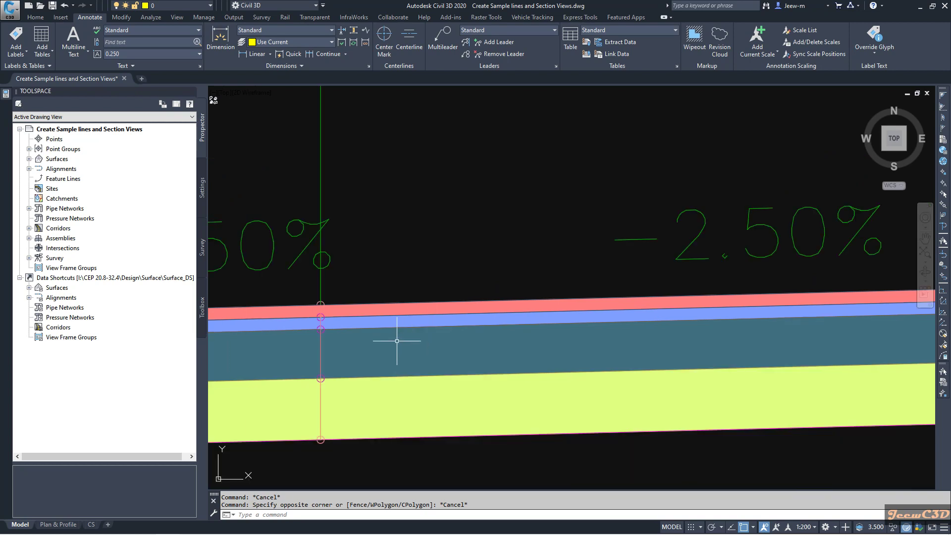
scroll(453, 341, down, 3)
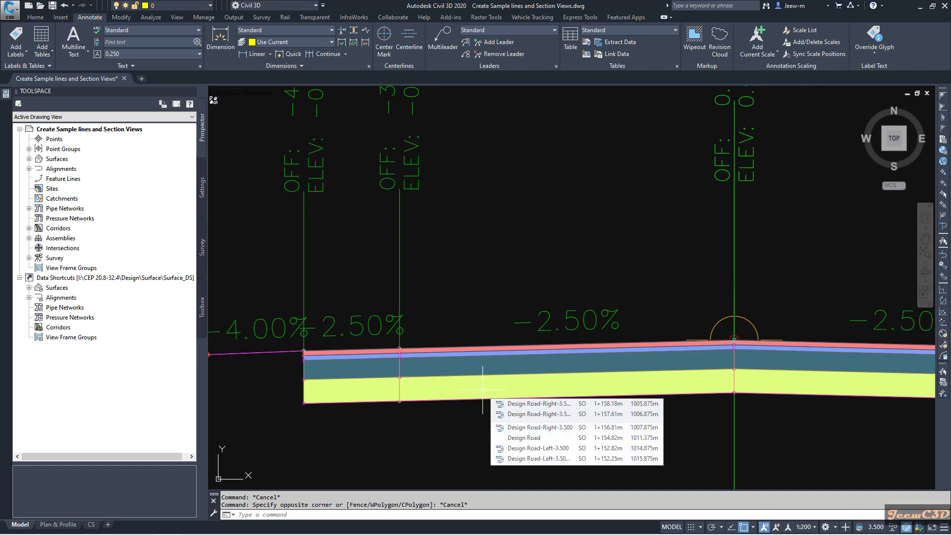
scroll(482, 390, down, 2)
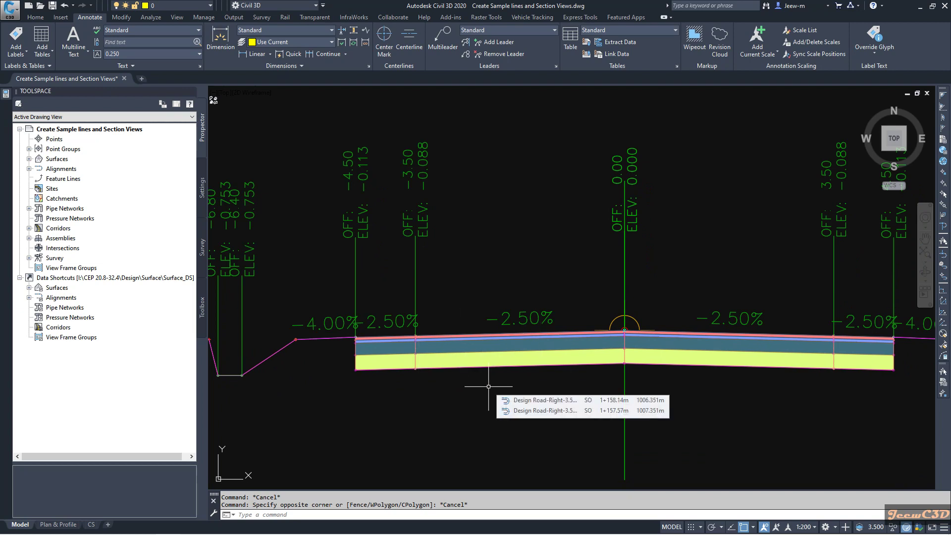
scroll(488, 386, down, 3)
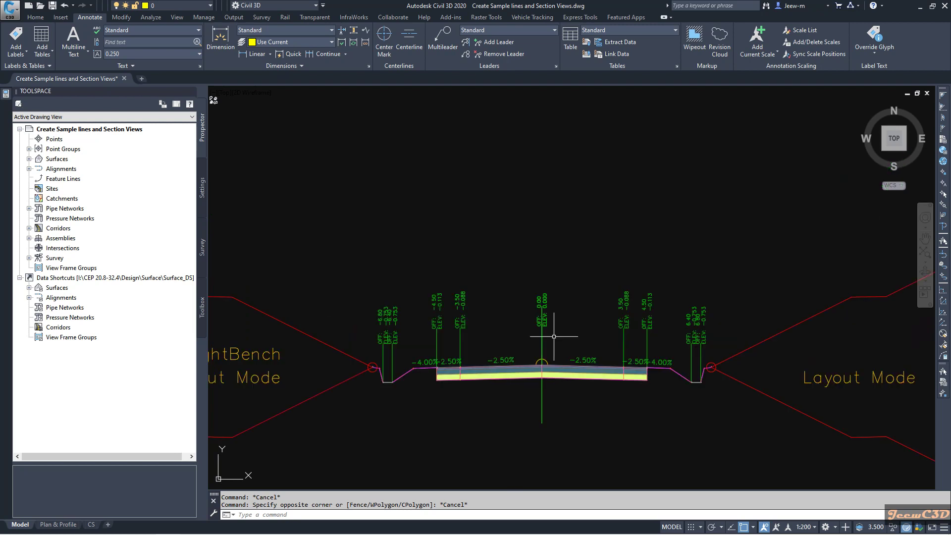
scroll(541, 376, down, 3)
mouse_move(541, 376)
middle_down()
mouse_move(693, 391)
mouse_move(573, 441)
mouse_move(543, 386)
mouse_move(554, 411)
middle_up()
scroll(733, 397, up, 3)
scroll(733, 397, down, 3)
scroll(572, 440, up, 3)
scroll(555, 411, down, 2)
scroll(554, 411, up, 3)
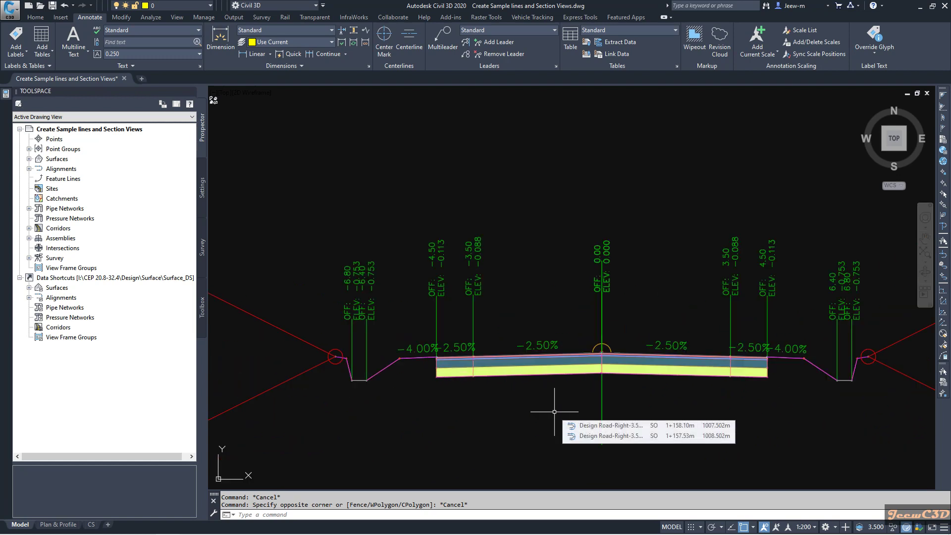
- Open the input parameters of the left lane subassembly in the DaylightBench assembly
scroll(554, 412, up, 4)
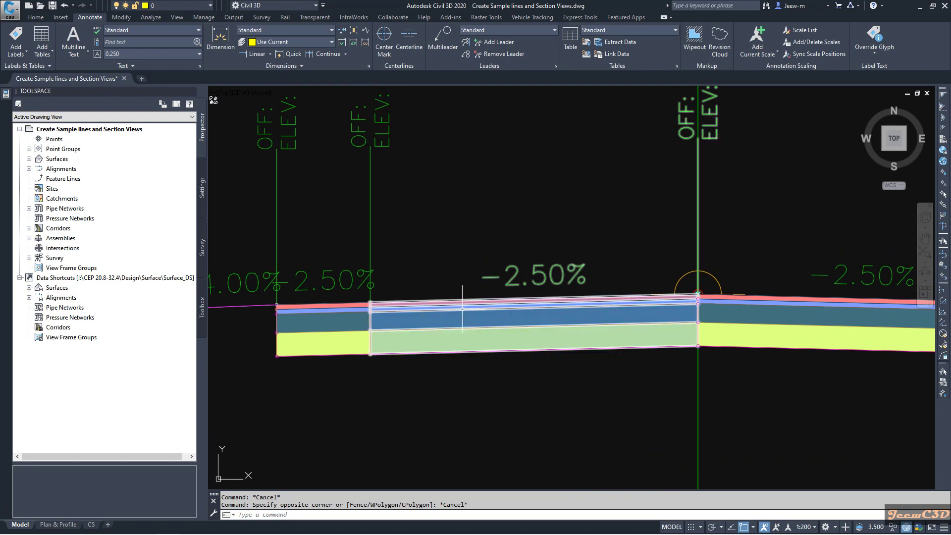
middle_drag(510, 414, 516, 397)
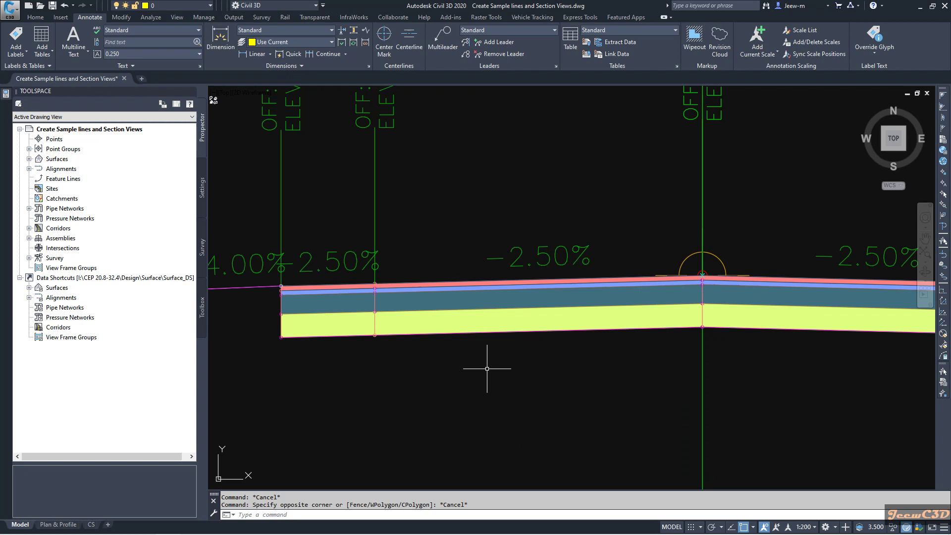
click(486, 333)
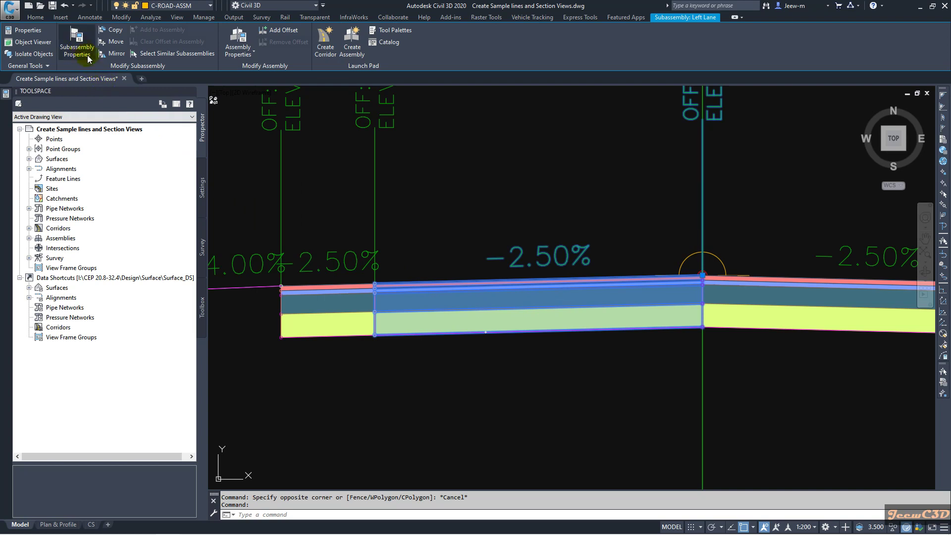
click(77, 45)
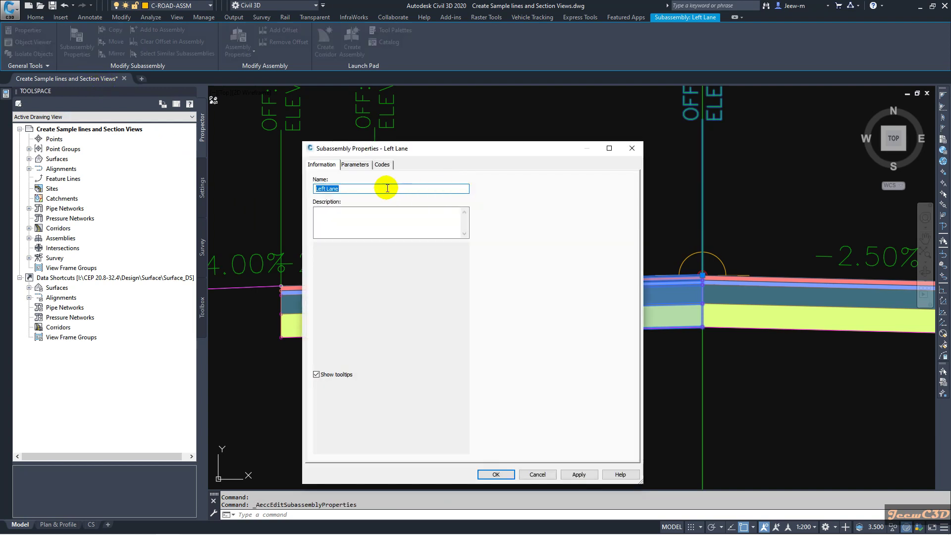
click(353, 165)
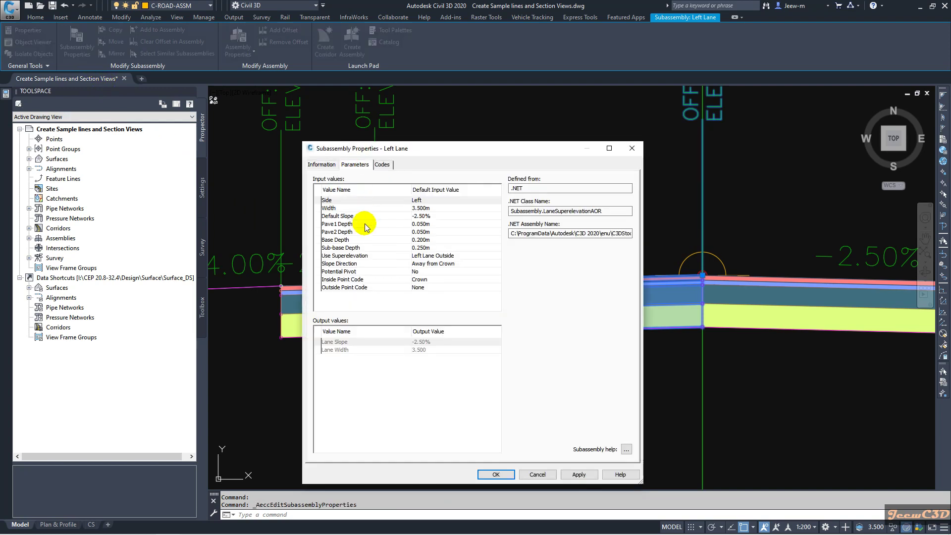
- Review the Pave1, Pave2, Base and Sub-base depth parameters of the left lane subassembly
click(337, 223)
click(337, 231)
click(336, 239)
click(335, 247)
click(338, 223)
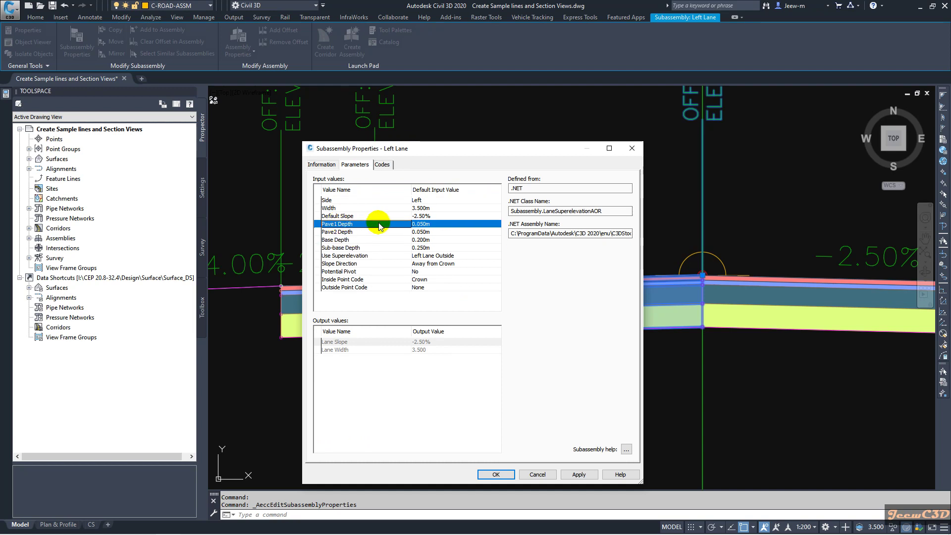
click(337, 232)
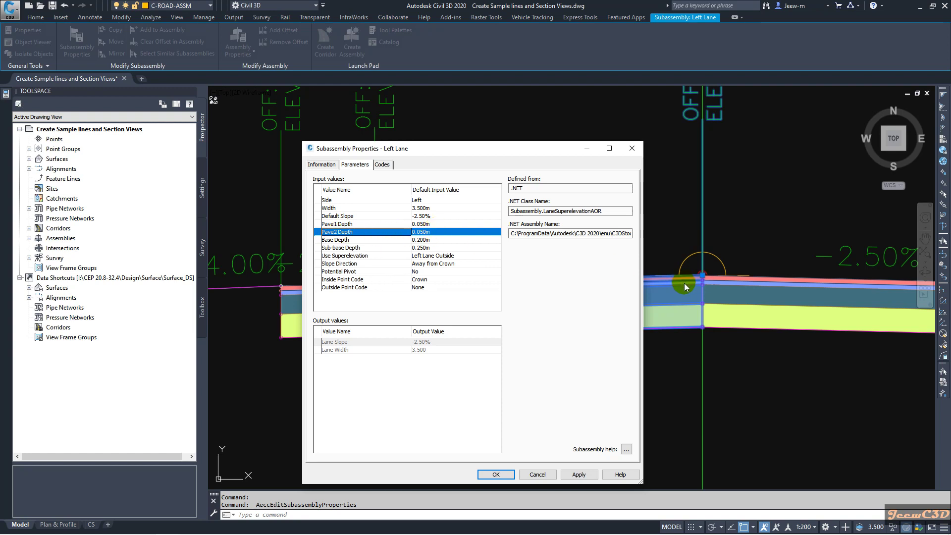
click(337, 241)
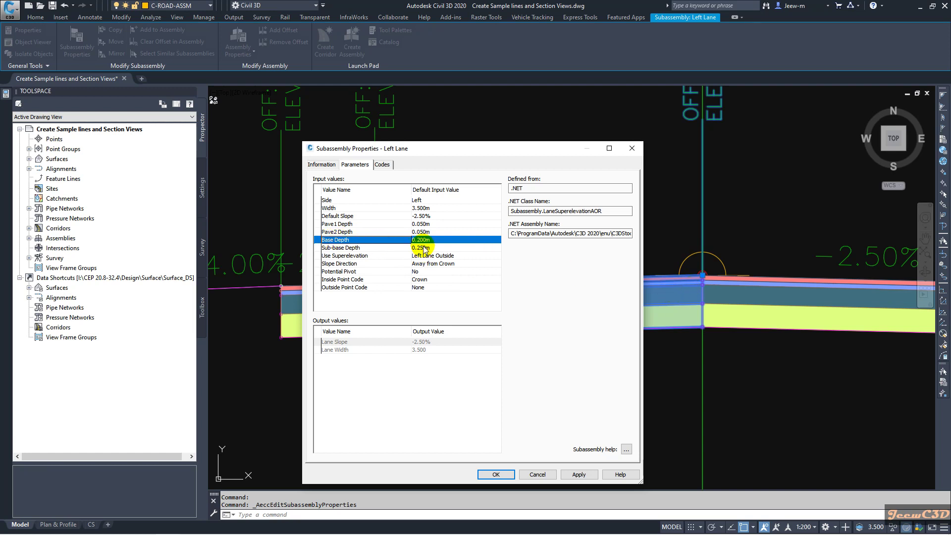
click(345, 247)
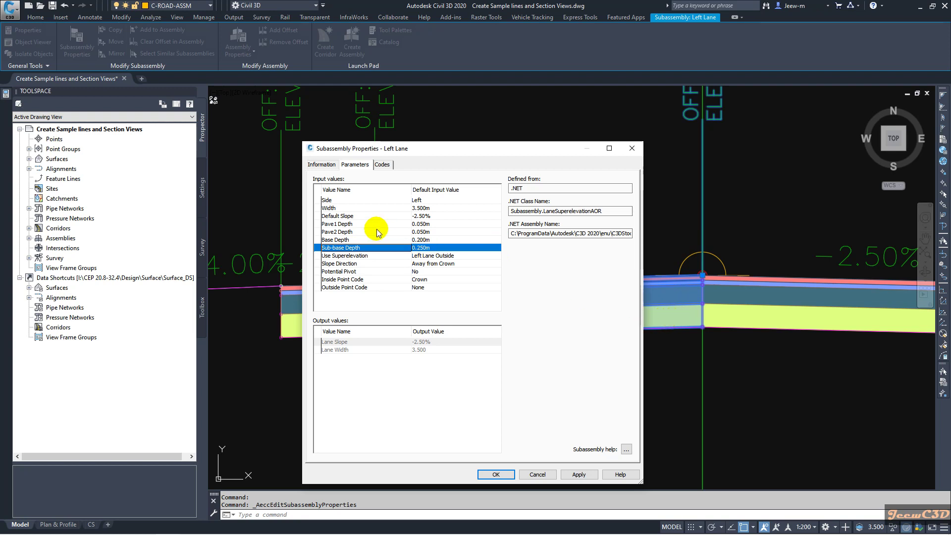
- Review the left lane's Pave1, Pave2, Base and SubBase shape codes, then cancel its properties and dismiss the event list
click(382, 166)
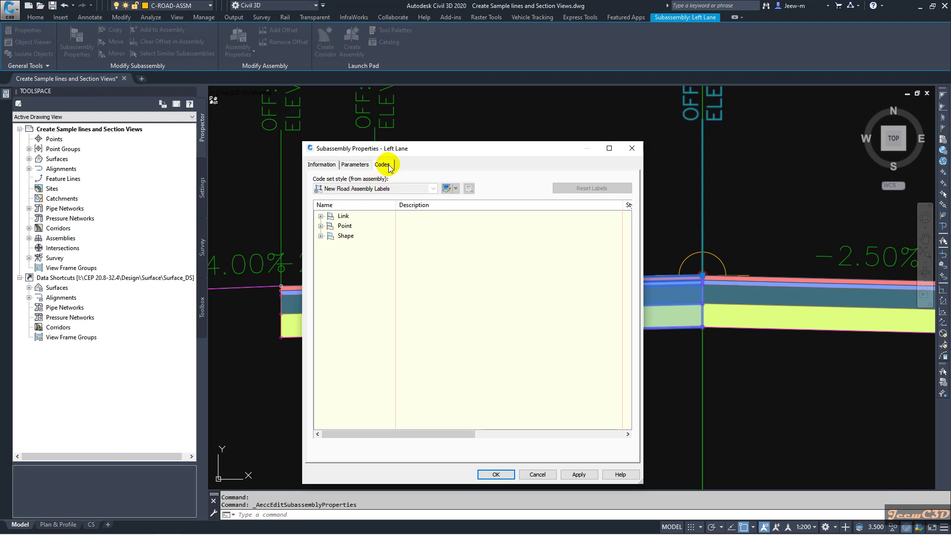
click(321, 236)
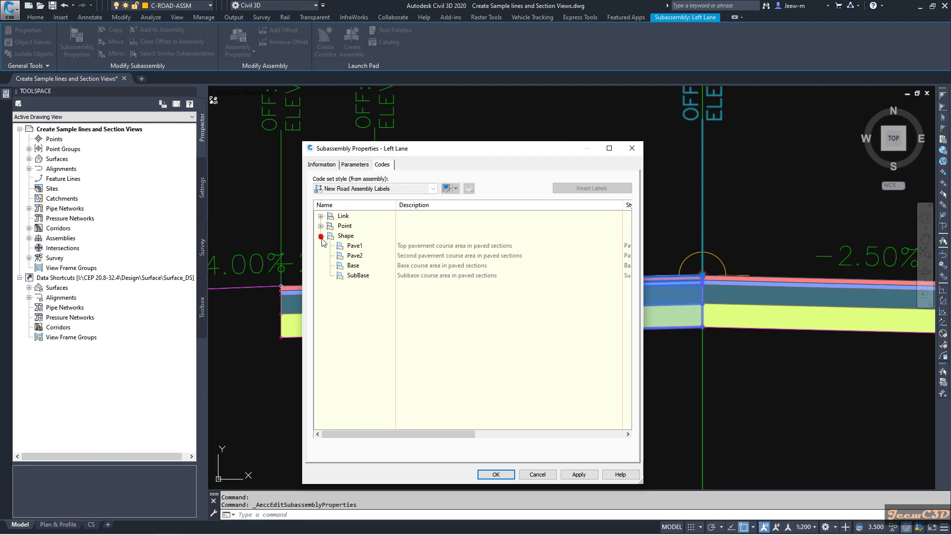
click(355, 248)
click(355, 256)
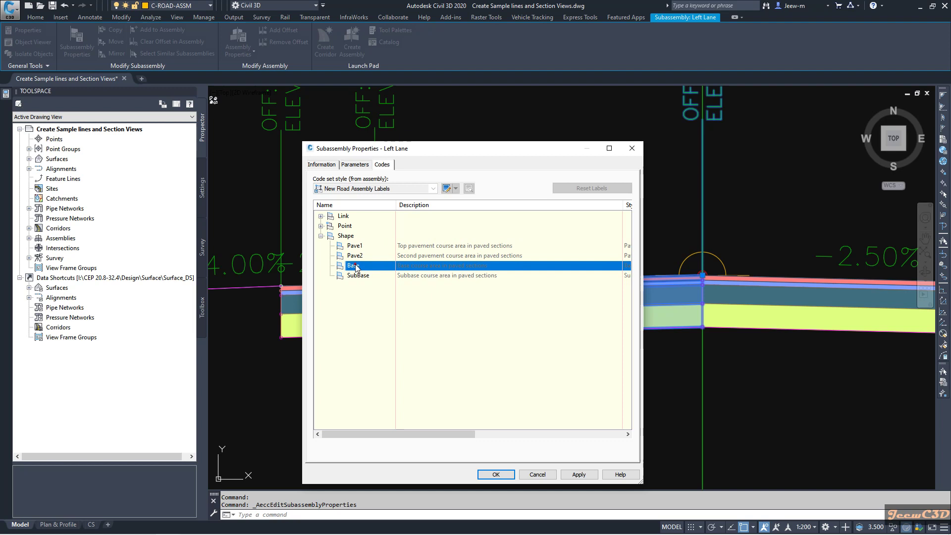
click(354, 276)
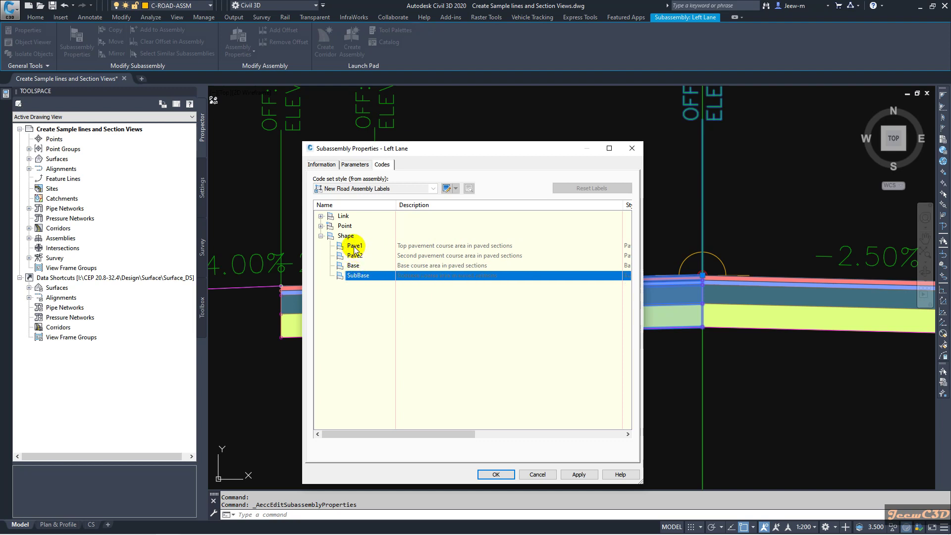
click(354, 246)
click(358, 256)
click(359, 259)
click(354, 266)
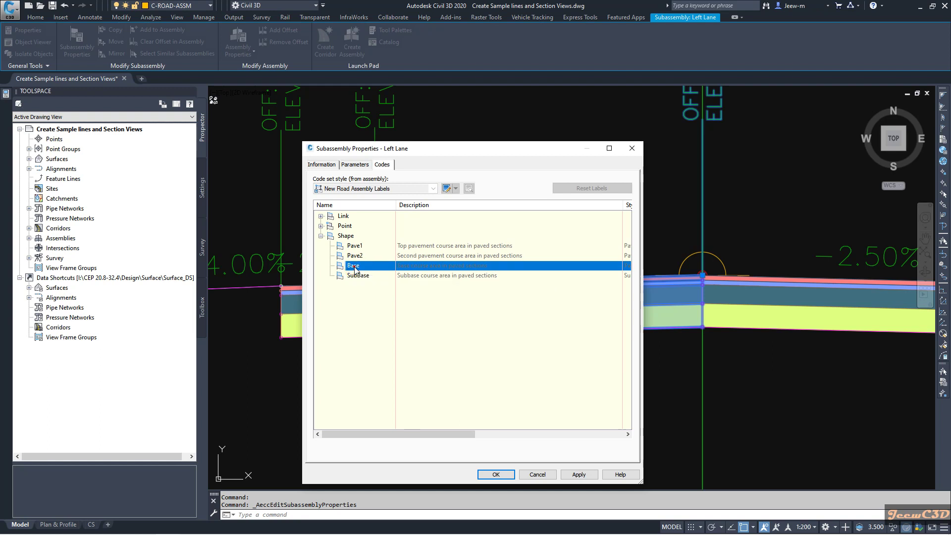
click(357, 276)
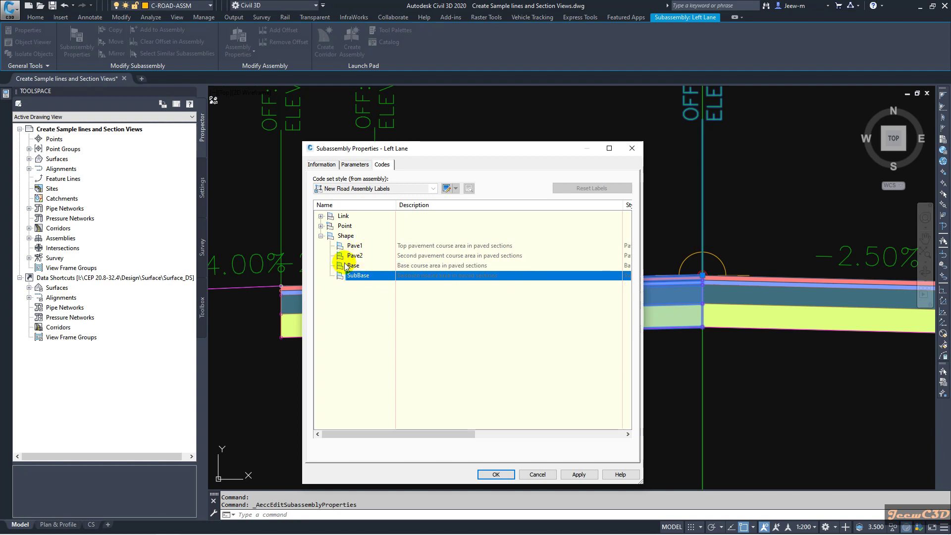
mouse_move(345, 251)
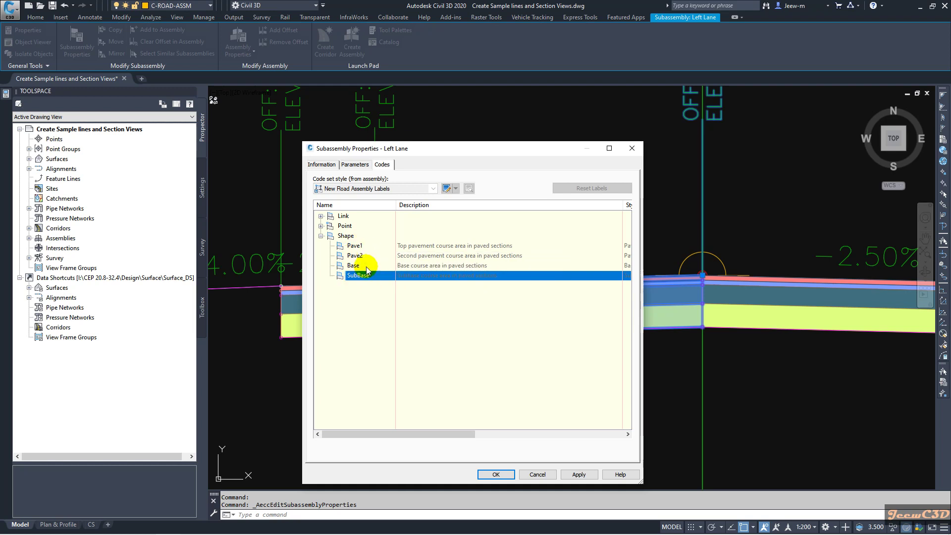
mouse_move(365, 268)
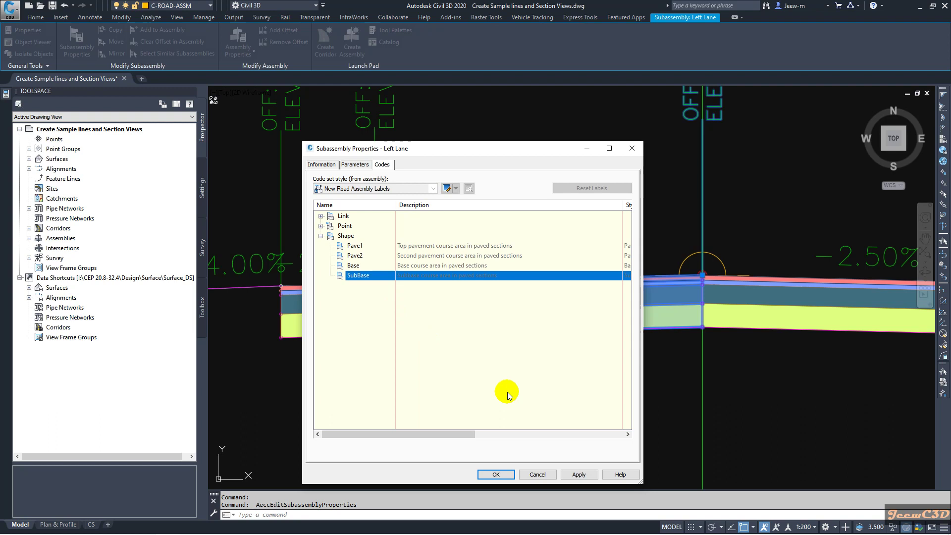
click(538, 476)
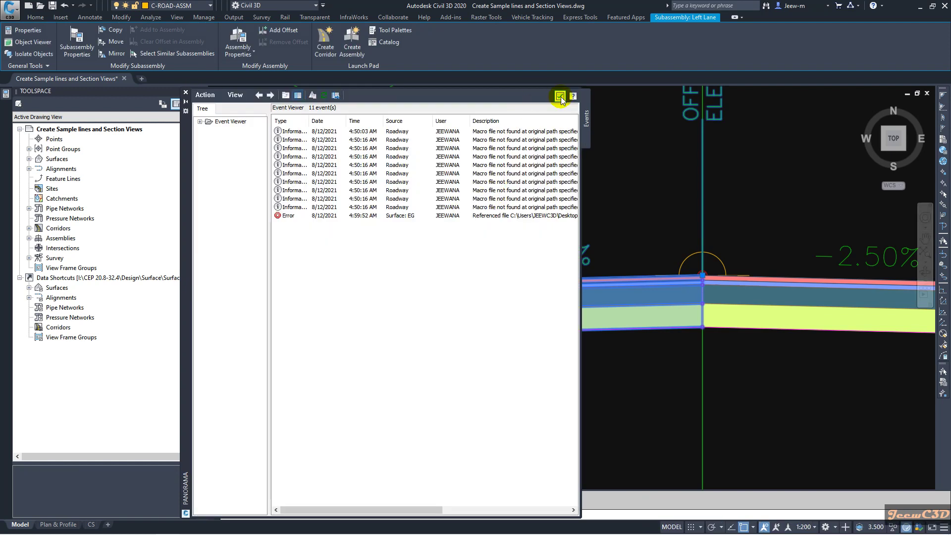
click(560, 97)
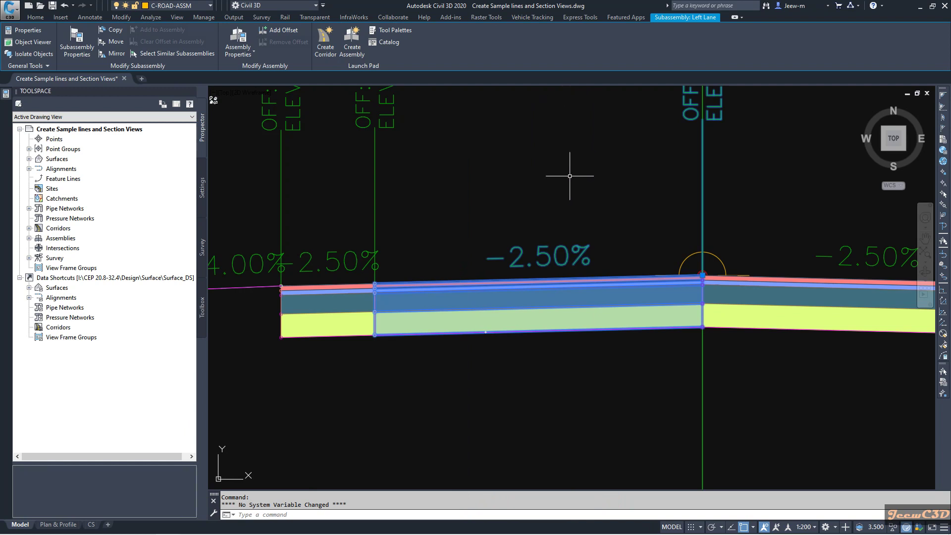
- Deselect the left lane subassembly and select the sample line at station 0+990.00 on the road corridor in plan
scroll(412, 279, down, 4)
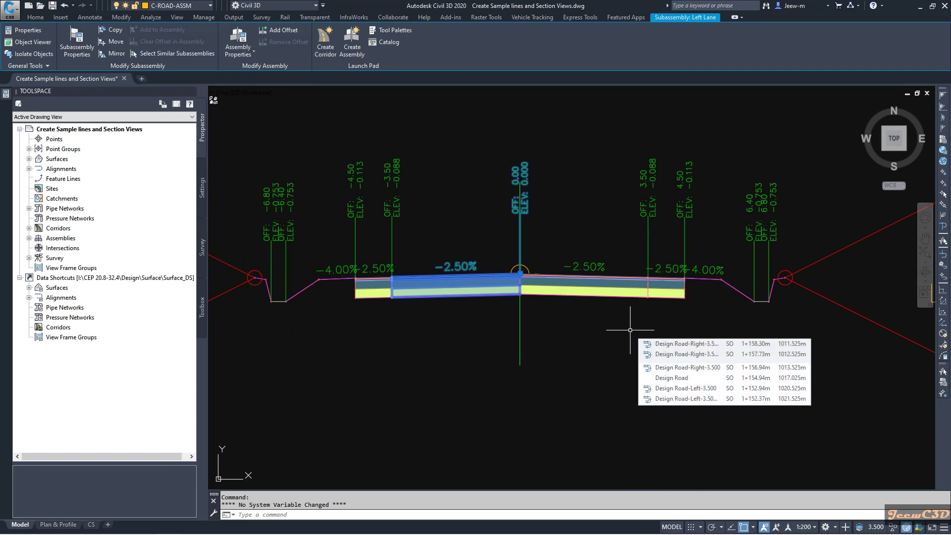
middle_drag(472, 340, 493, 356)
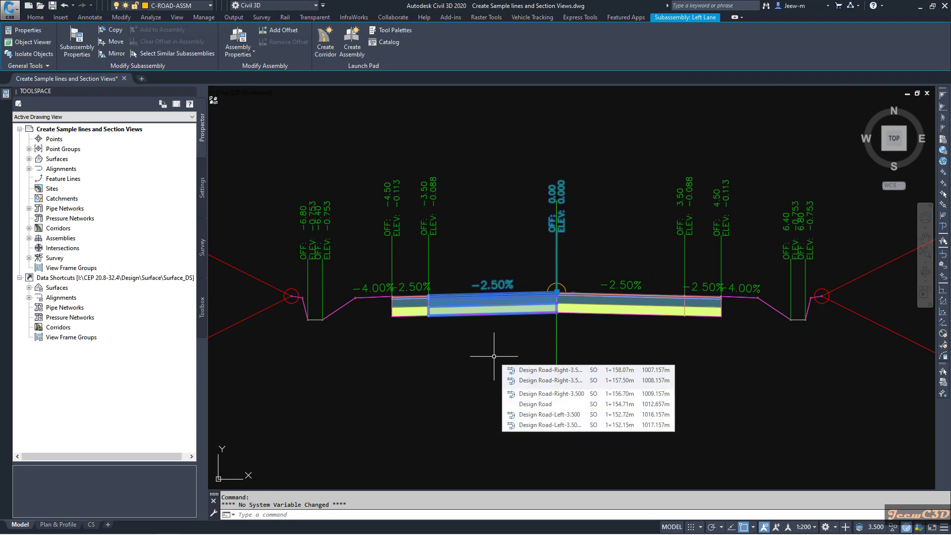
key(Escape)
scroll(493, 356, down, 10)
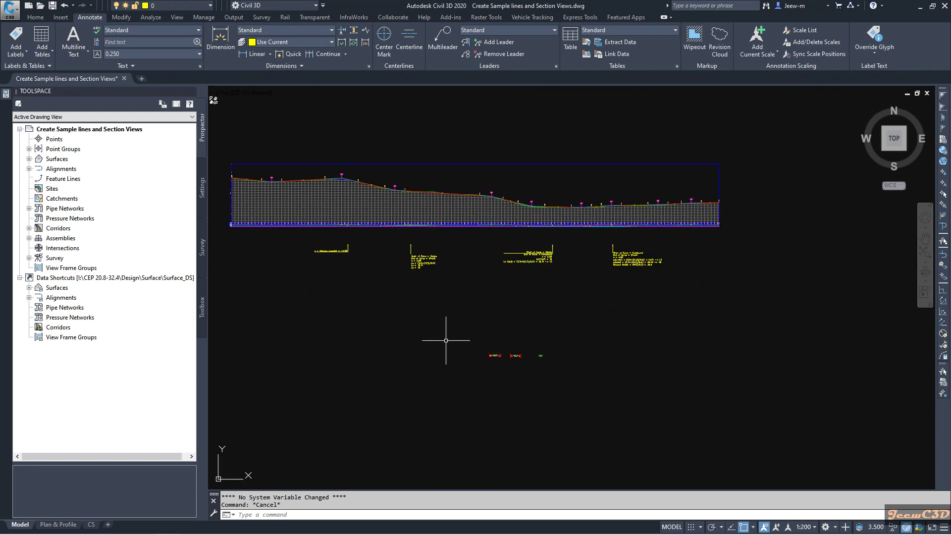
middle_drag(458, 344, 711, 393)
scroll(556, 391, up, 8)
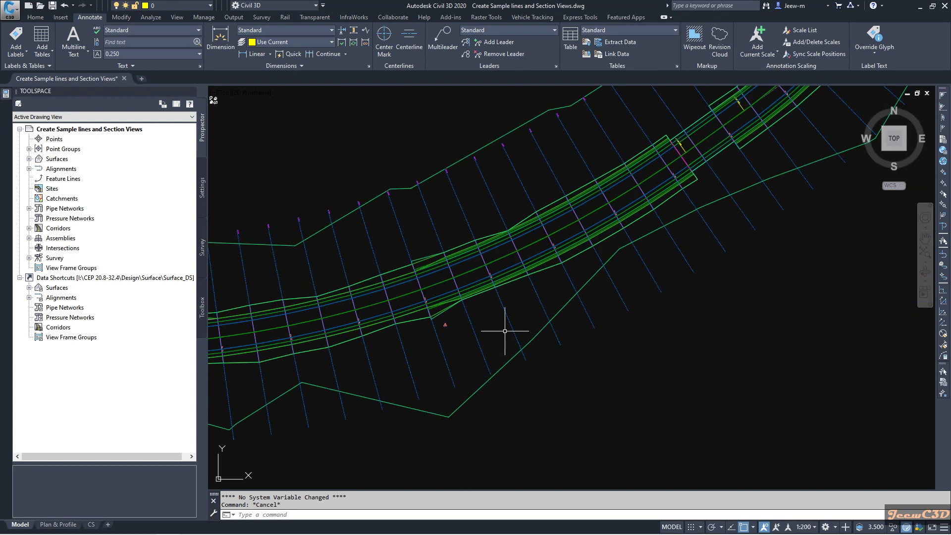
click(537, 291)
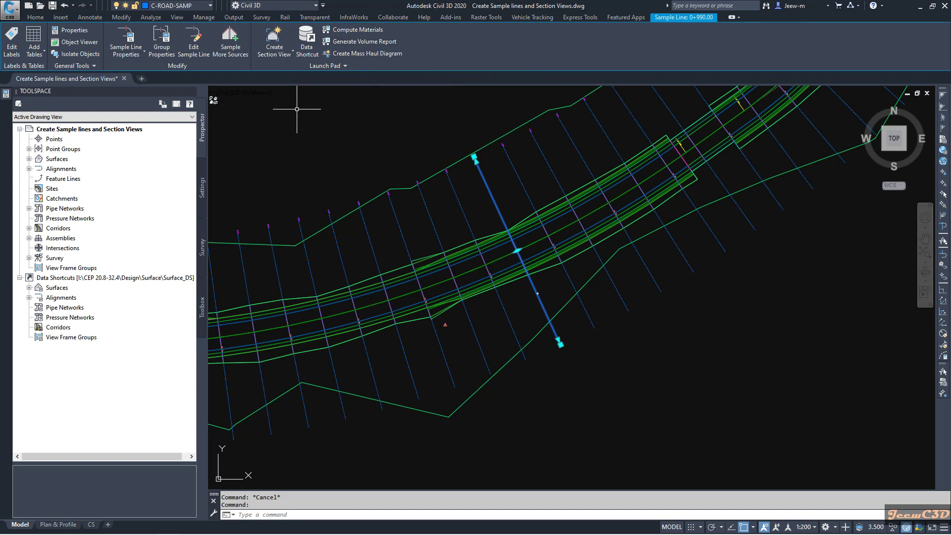
- Start Compute Materials for the Design Road alignment and the SL Collection - 9 sample line group
click(157, 18)
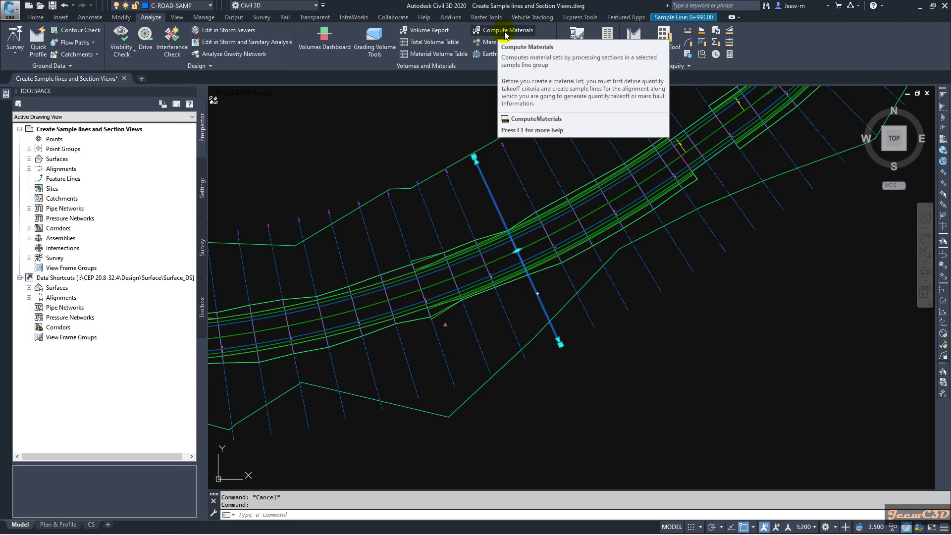
click(685, 17)
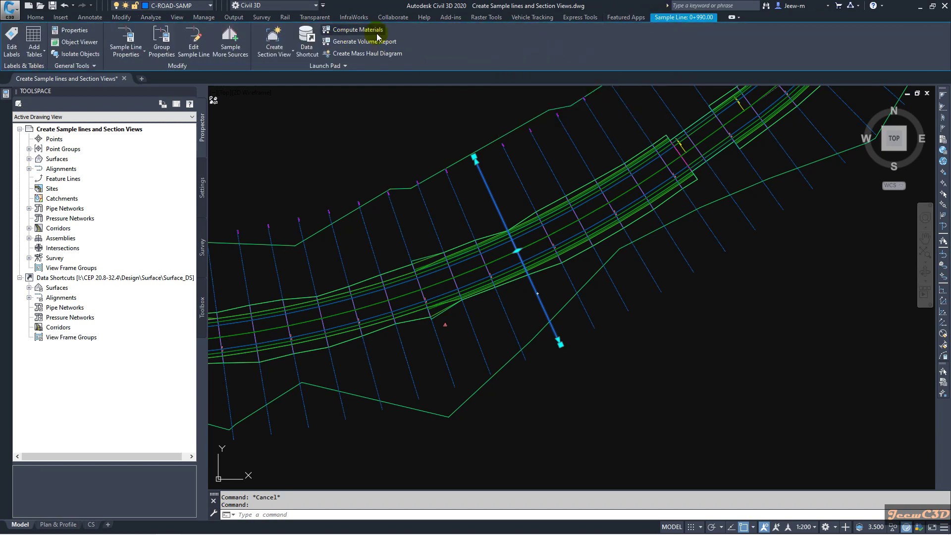
click(350, 30)
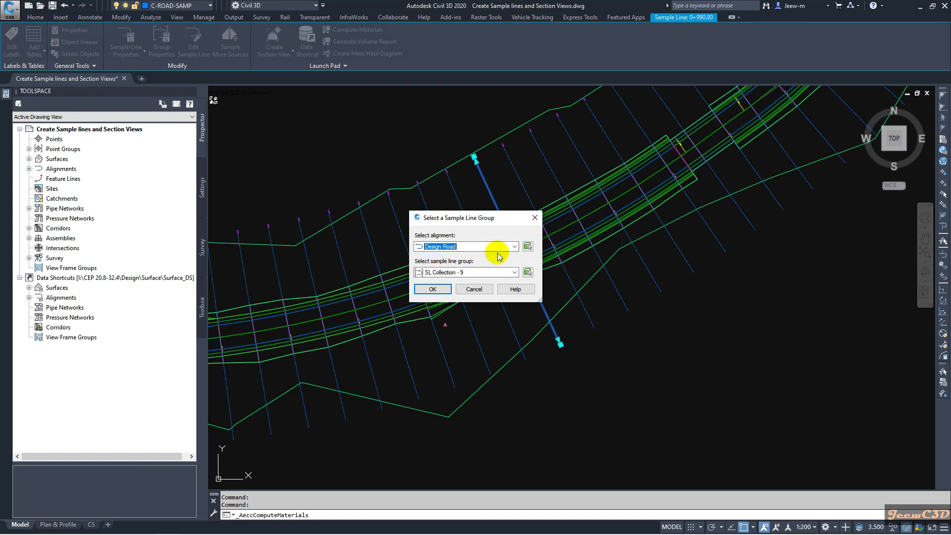
click(460, 246)
click(461, 246)
click(470, 272)
click(470, 272)
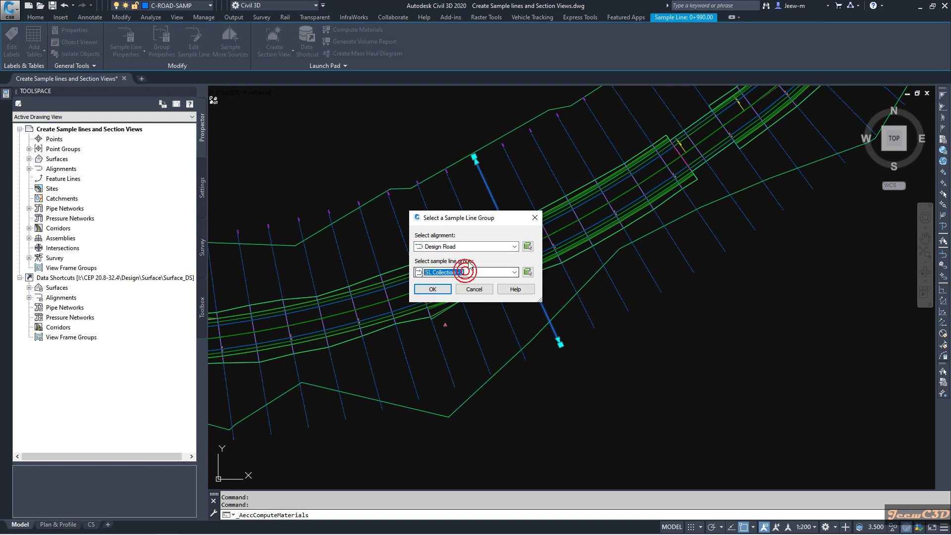
click(444, 290)
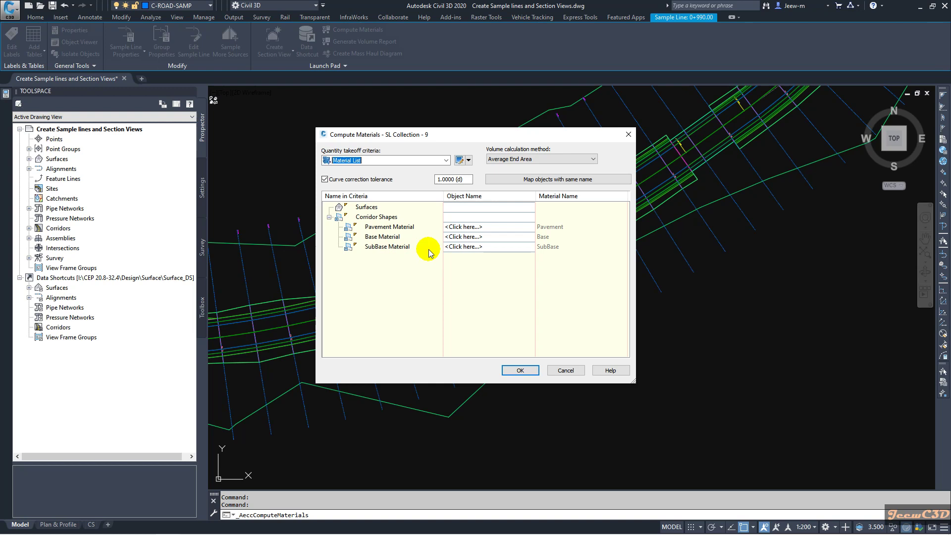
- Map Pavement Material to the Final Corridor Pave1 shape and compute the materials, leaving Base and SubBase unmapped
click(464, 227)
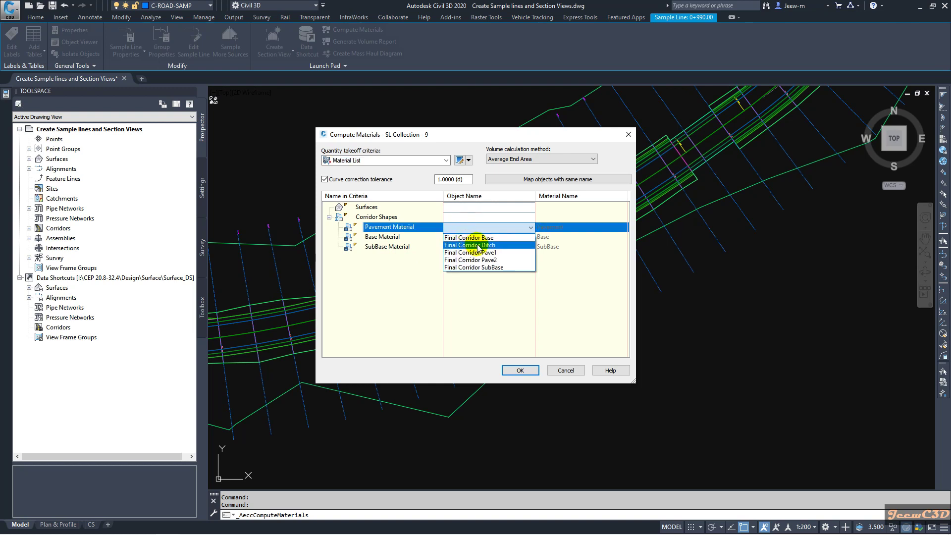
click(474, 252)
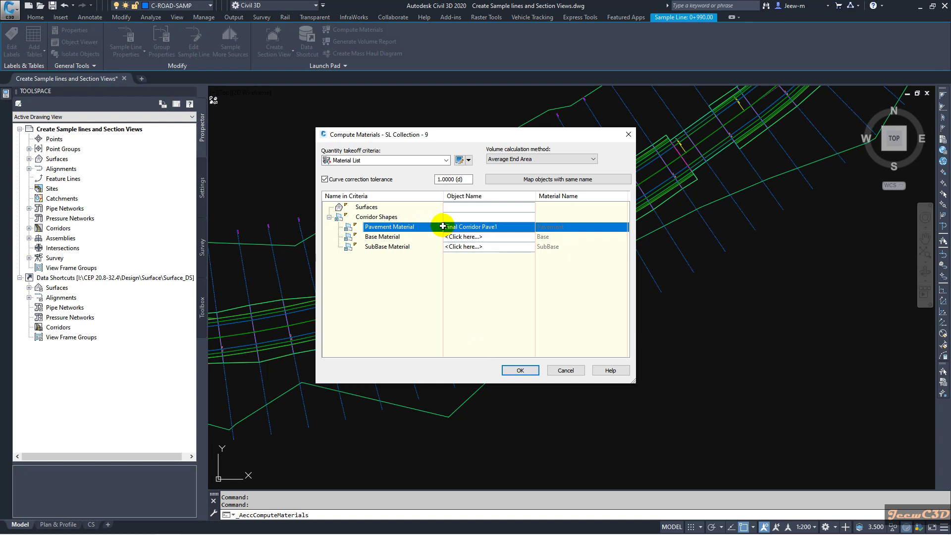
click(519, 370)
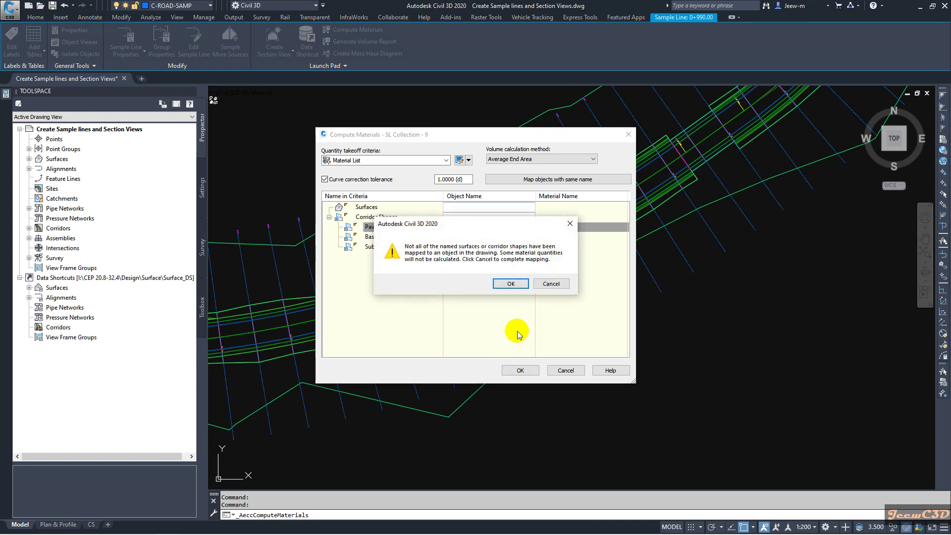
click(510, 286)
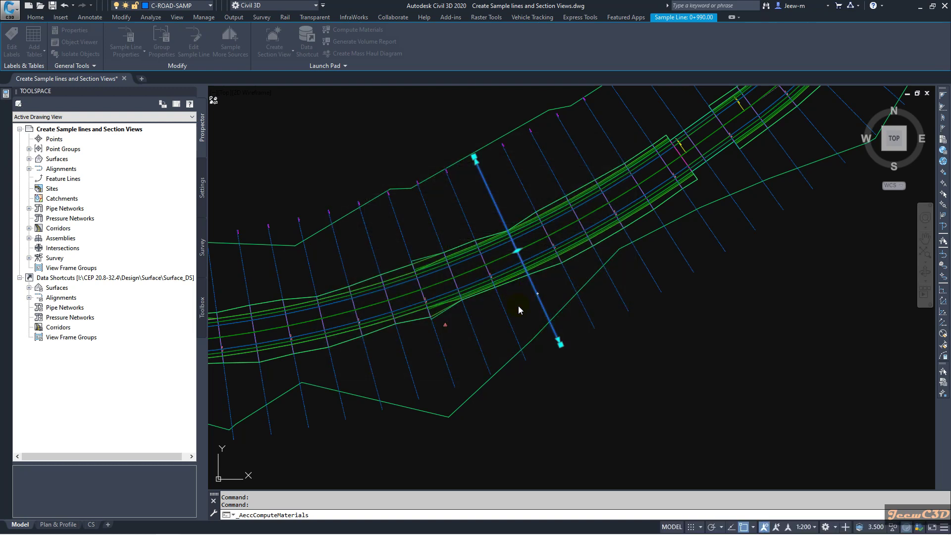
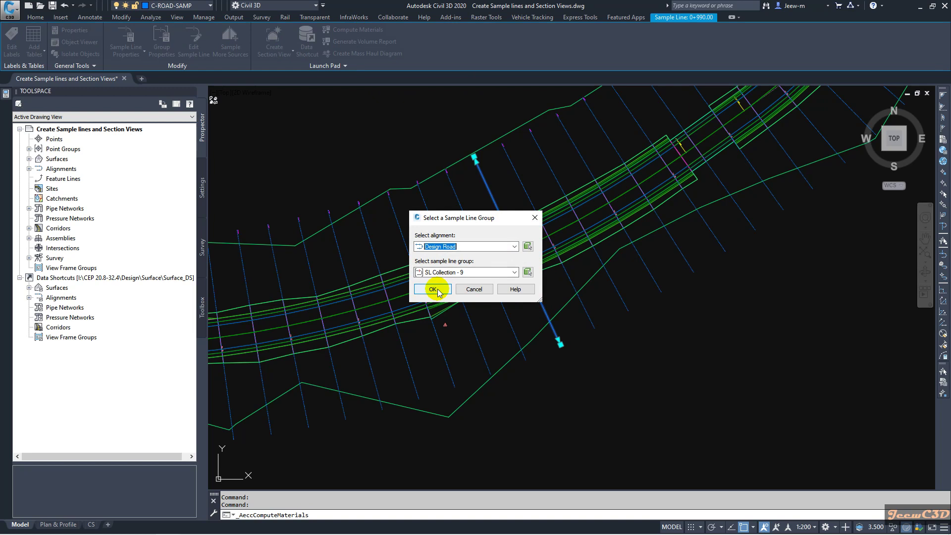
- Open the material list of SL Collection - 9 for editing and rename its Pavement material to Wearing Course
click(432, 289)
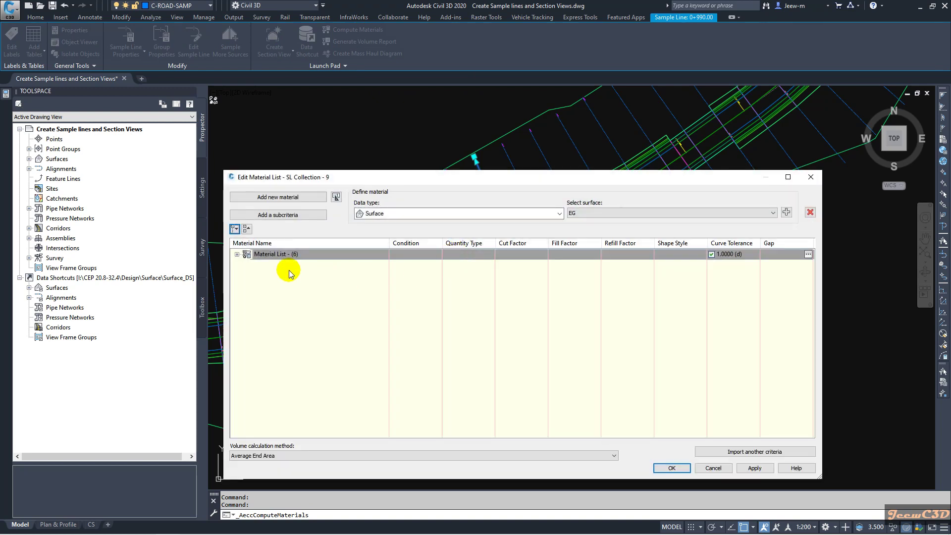
click(237, 254)
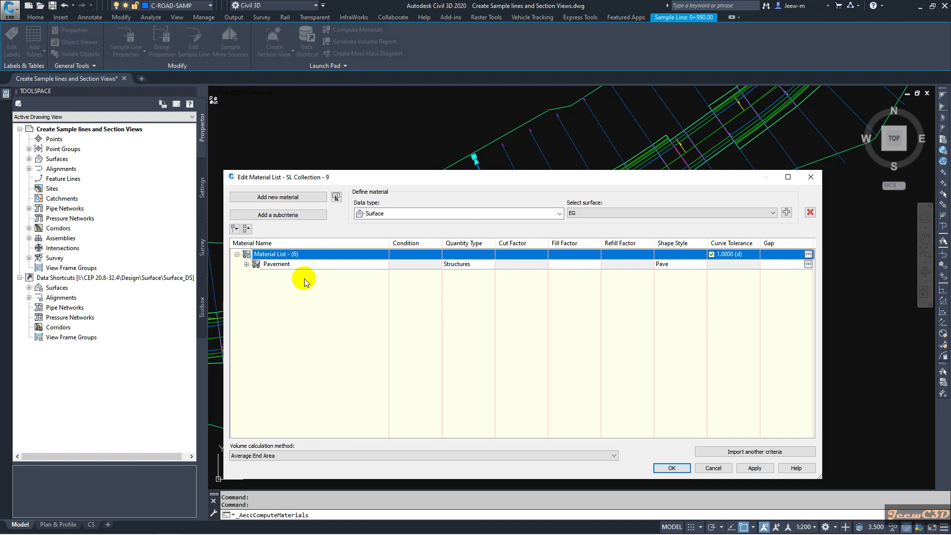
click(246, 264)
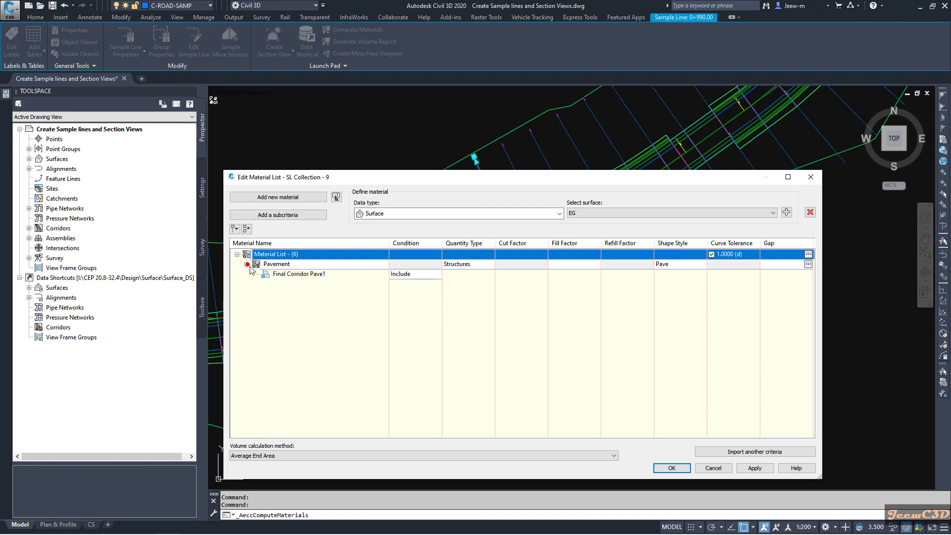
click(311, 275)
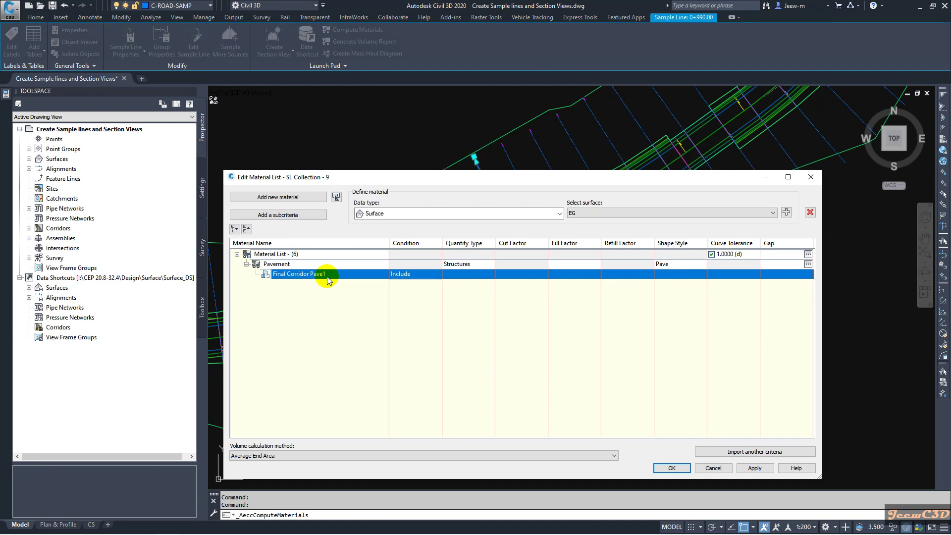
double_click(299, 264)
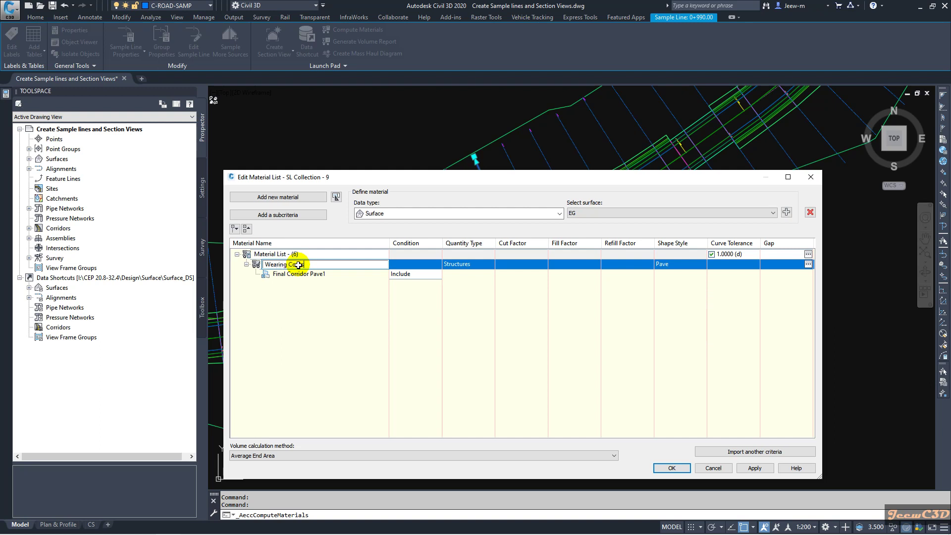
text(Wearing Course)
key(Return)
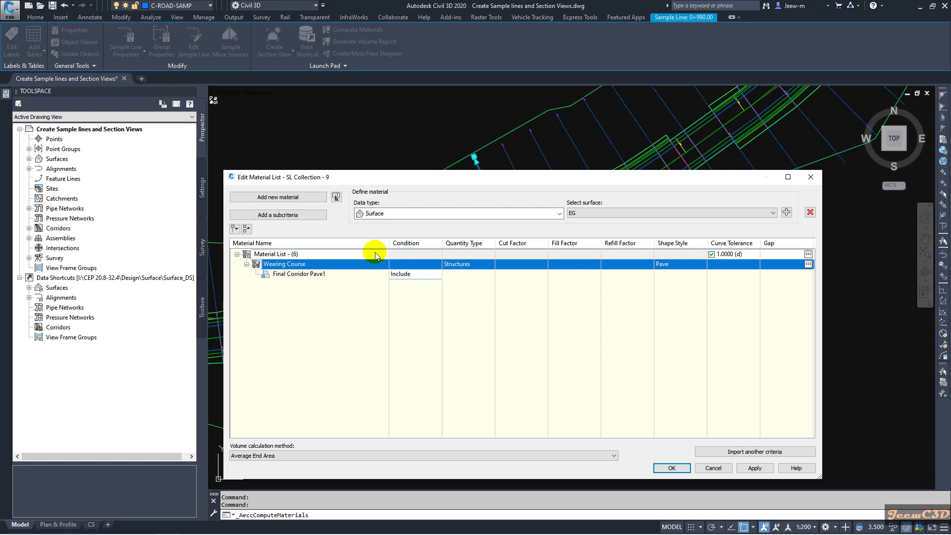
- Add a new material named Binder Course to the material list and set its quantity type to Structures
click(292, 198)
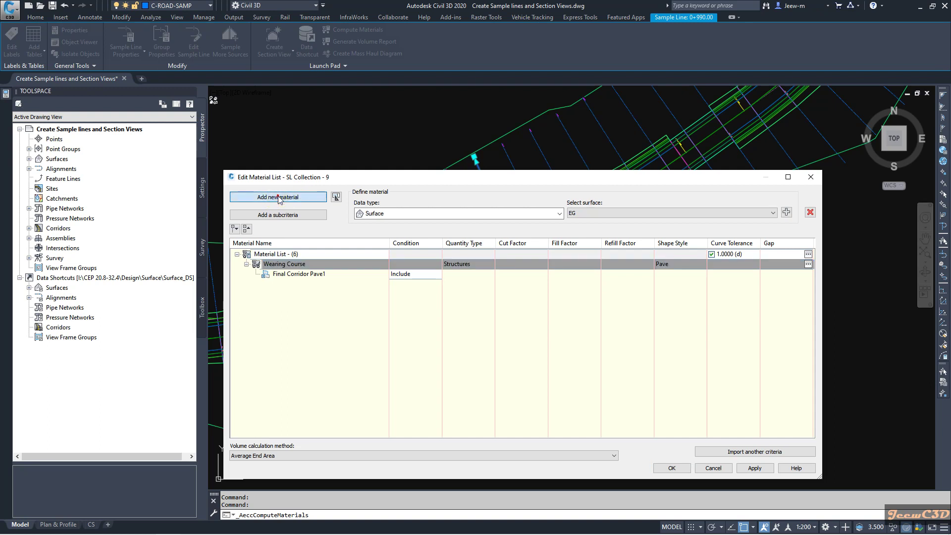
click(290, 284)
click(291, 284)
text(Binder Course)
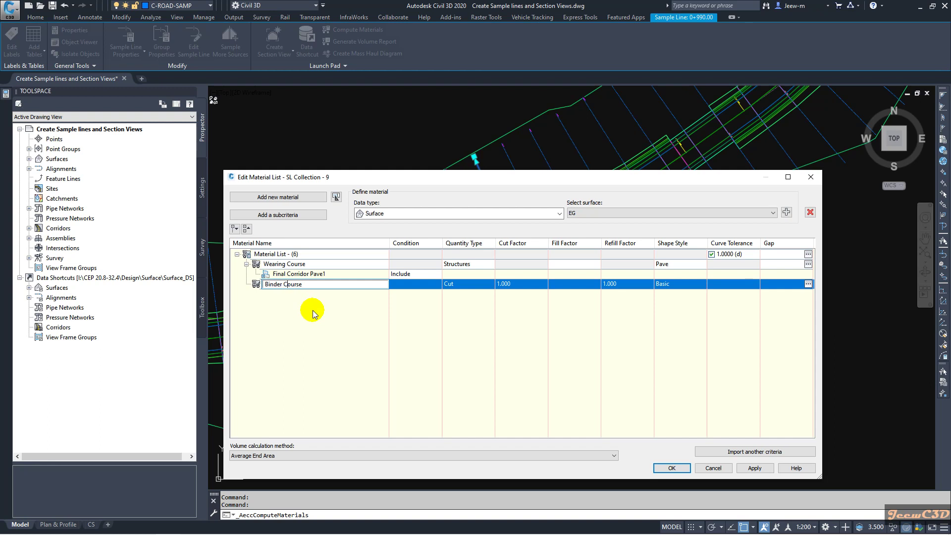
click(309, 311)
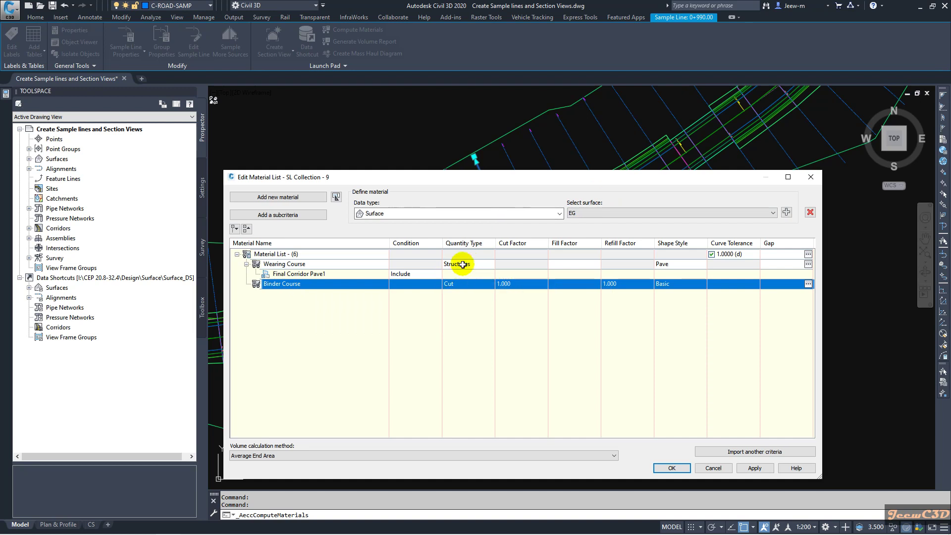
click(454, 282)
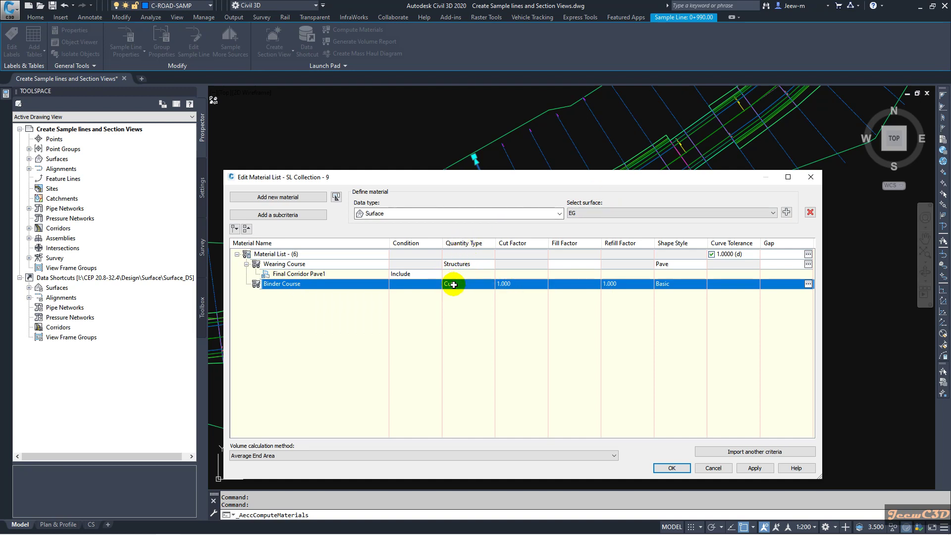
click(454, 283)
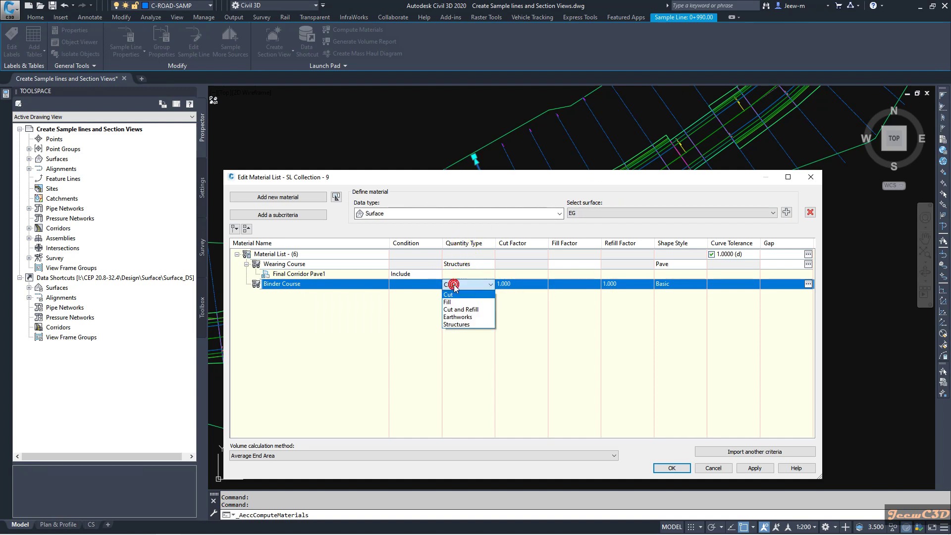
click(462, 322)
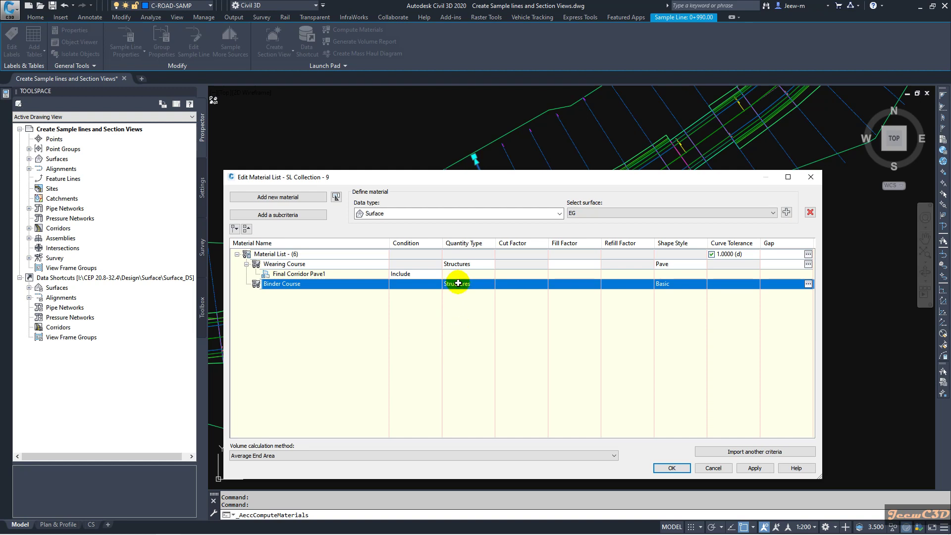
- Add the corridor shape Final Corridor Pave2 to the Binder Course material
click(396, 213)
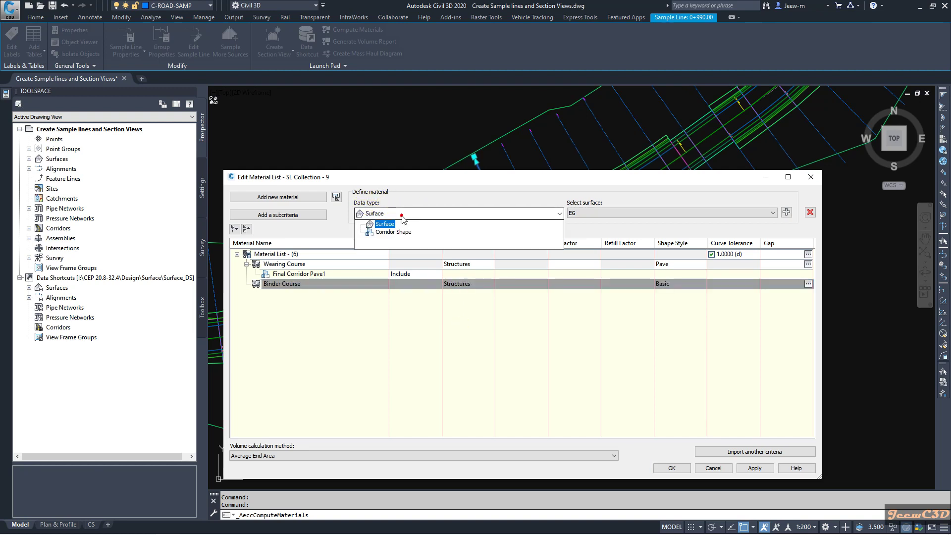
click(401, 233)
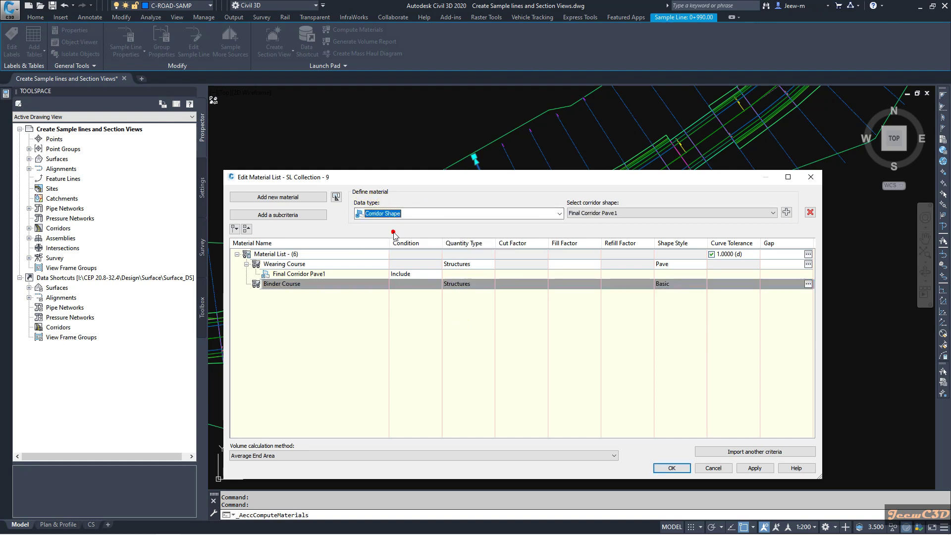
click(601, 212)
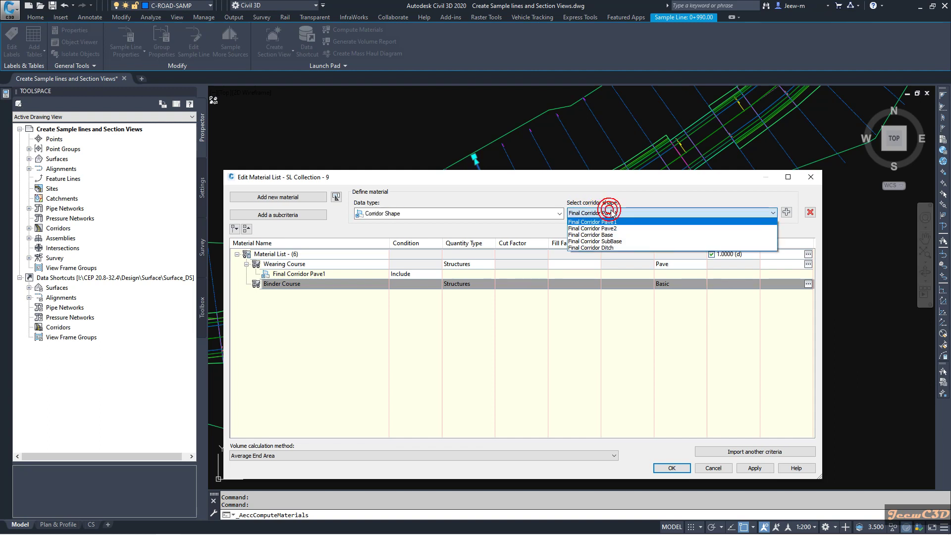
click(609, 232)
click(786, 212)
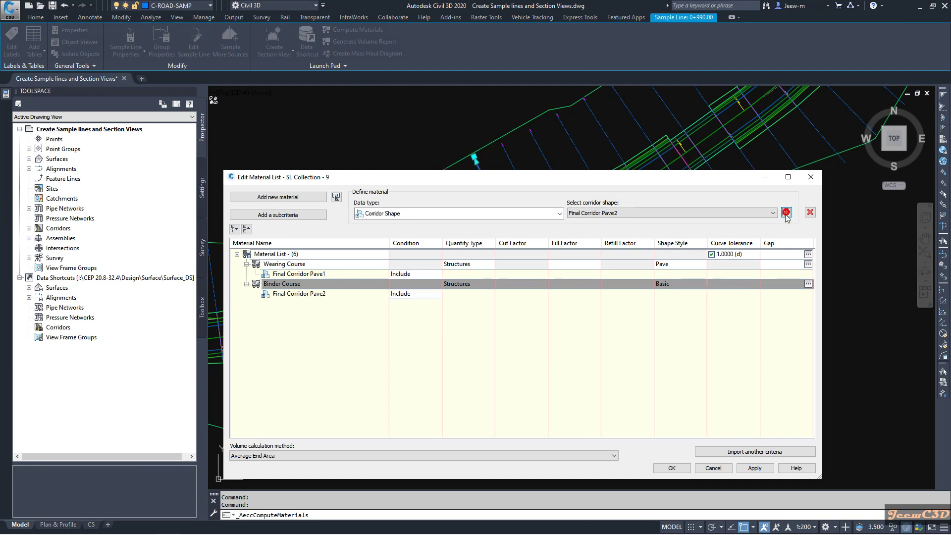
- Set the shape style of the Binder Course material to Pave2
click(665, 285)
click(662, 285)
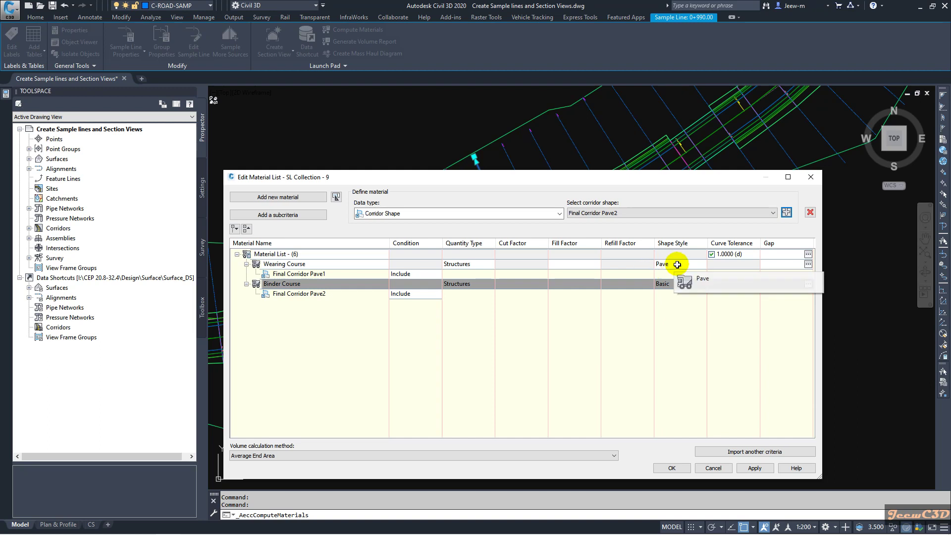
double_click(664, 284)
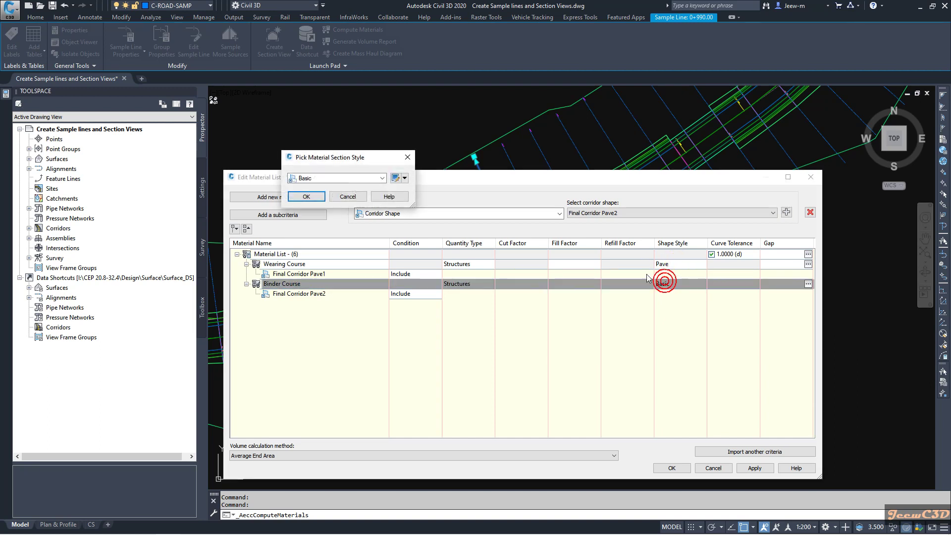
click(357, 178)
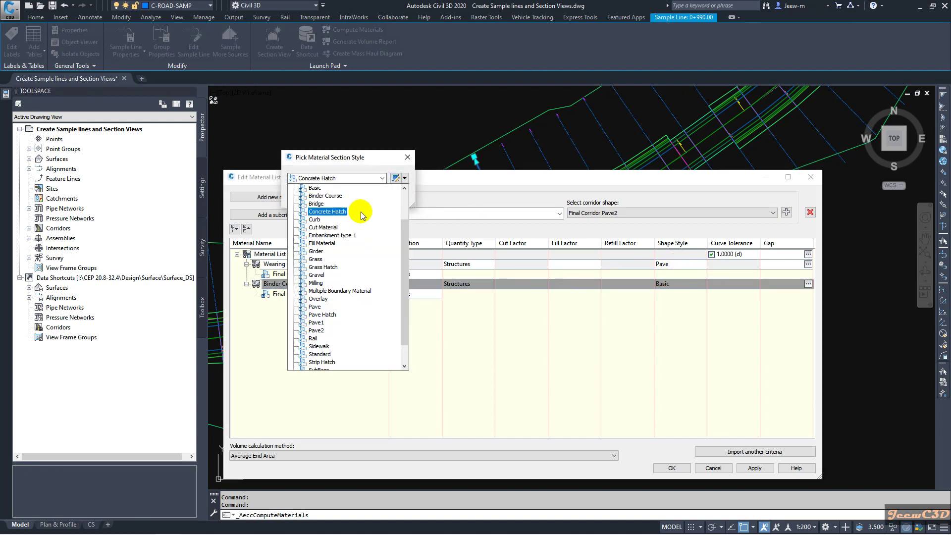
click(317, 330)
click(304, 204)
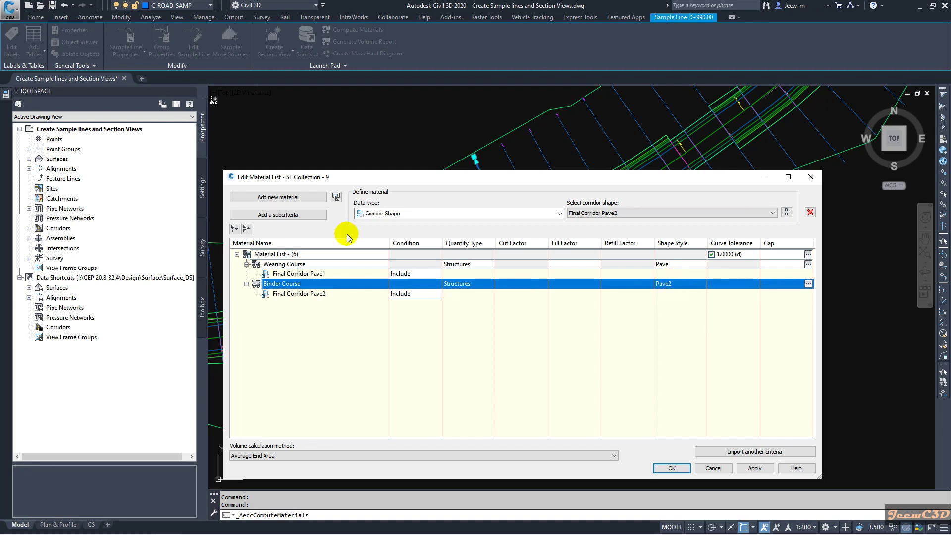
- Add a new material named Base to the material list and set its quantity type to Structures
click(288, 198)
click(287, 303)
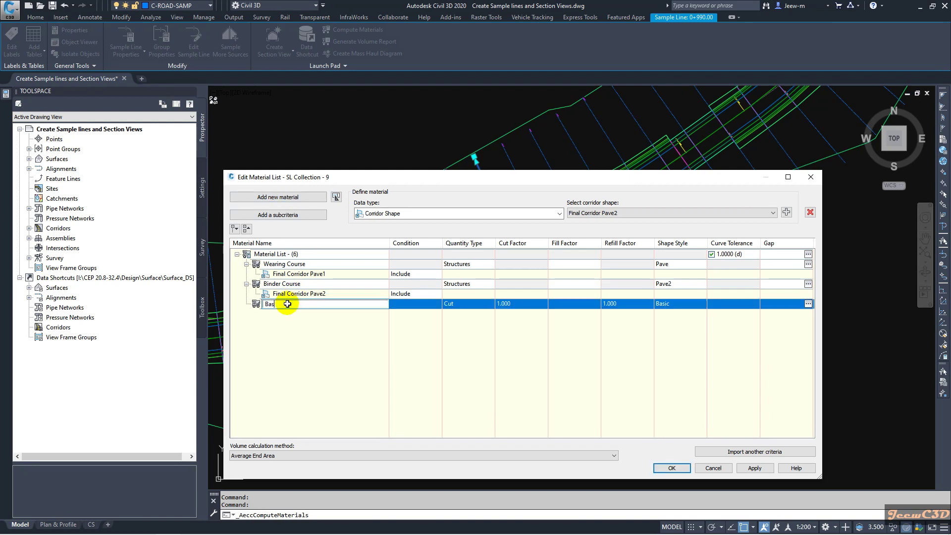
click(297, 319)
click(456, 304)
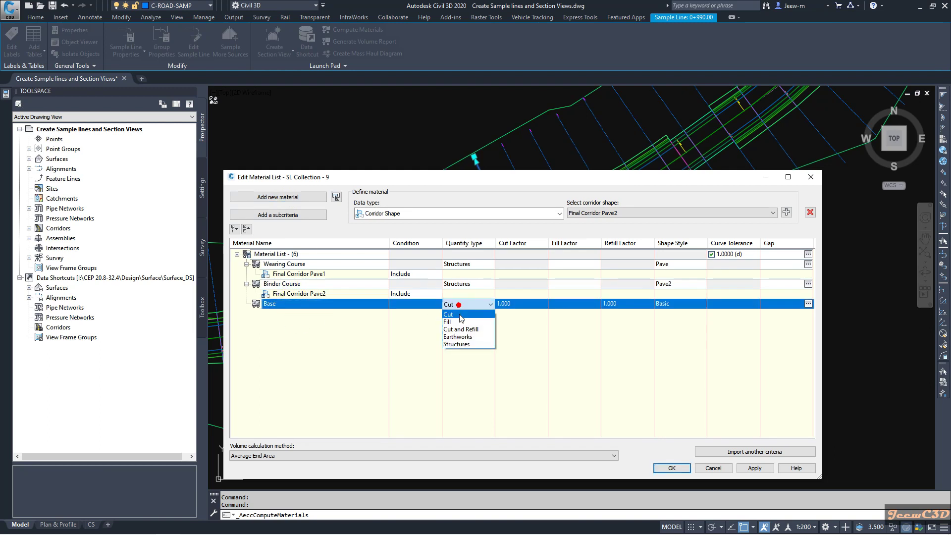
click(460, 343)
- Add the corridor shape Final Corridor Base to the Base material
click(422, 212)
click(421, 212)
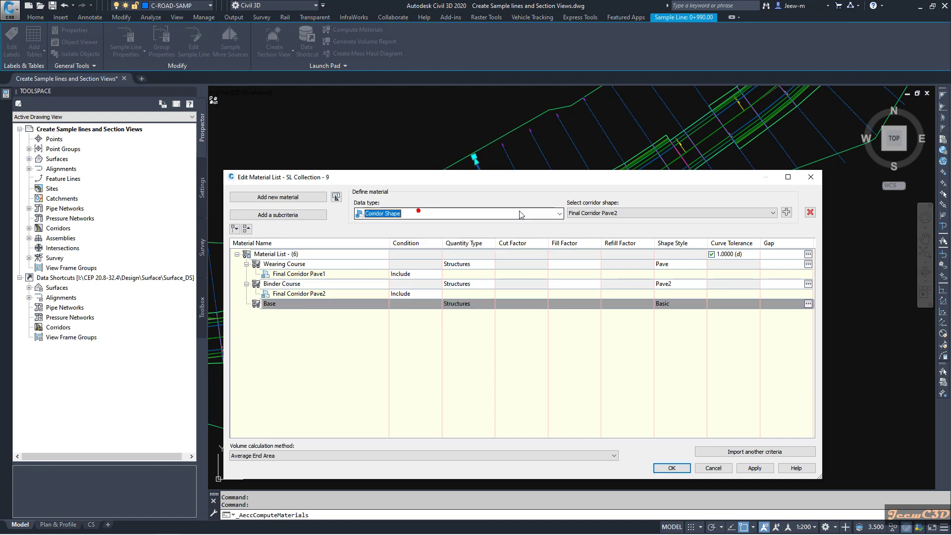
click(762, 212)
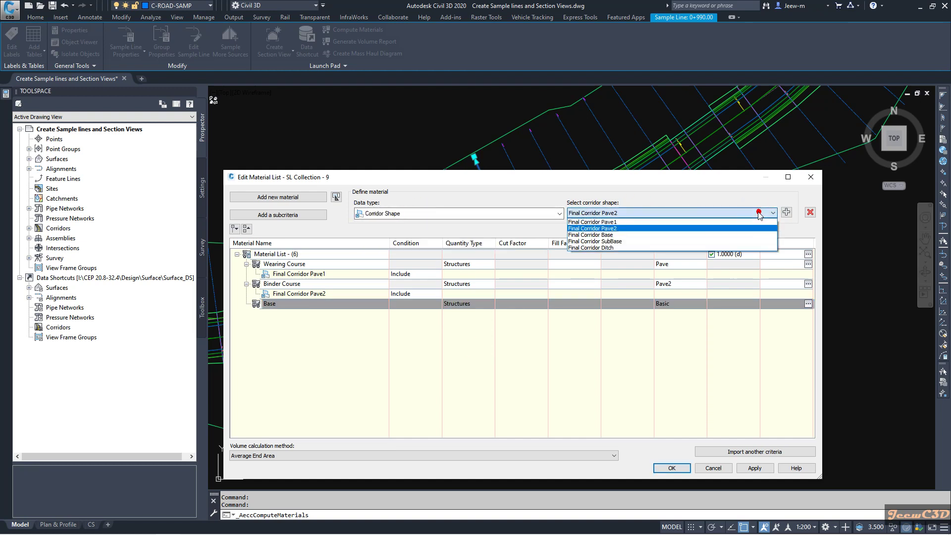
click(677, 235)
click(786, 212)
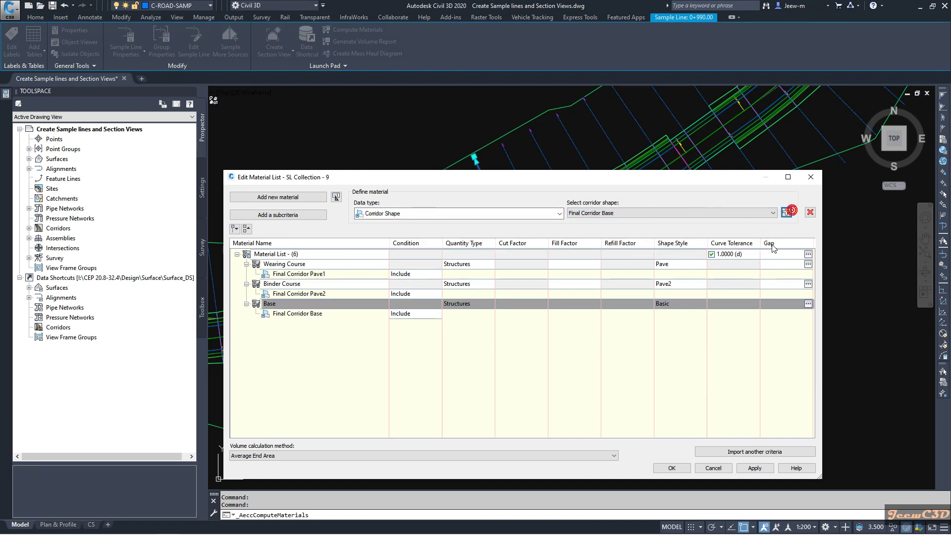
- Set the shape style of the Base material to Base
click(662, 303)
click(336, 178)
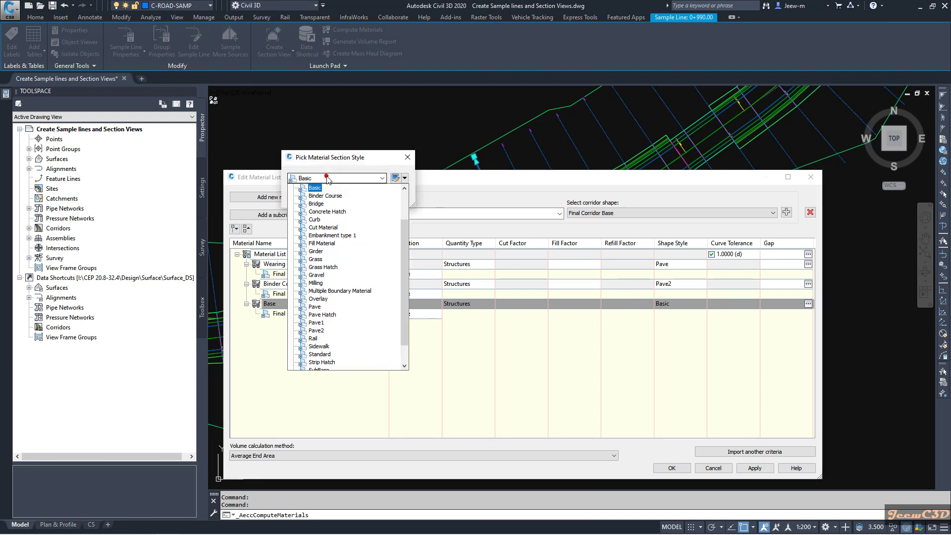
scroll(326, 197, up, 2)
click(314, 219)
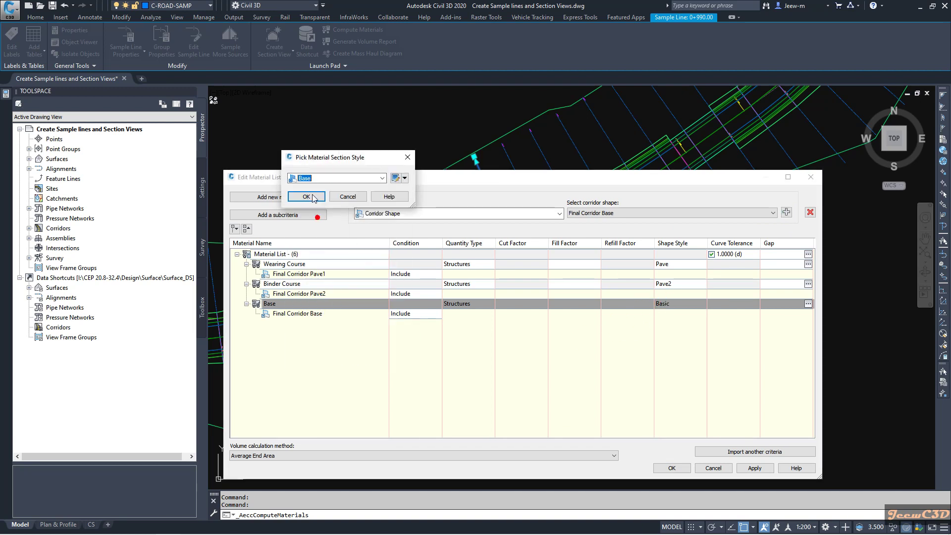
click(308, 196)
- Add a new material named Subbase to the material list and set its quantity type to Structures
click(277, 197)
click(295, 324)
text(Subbase)
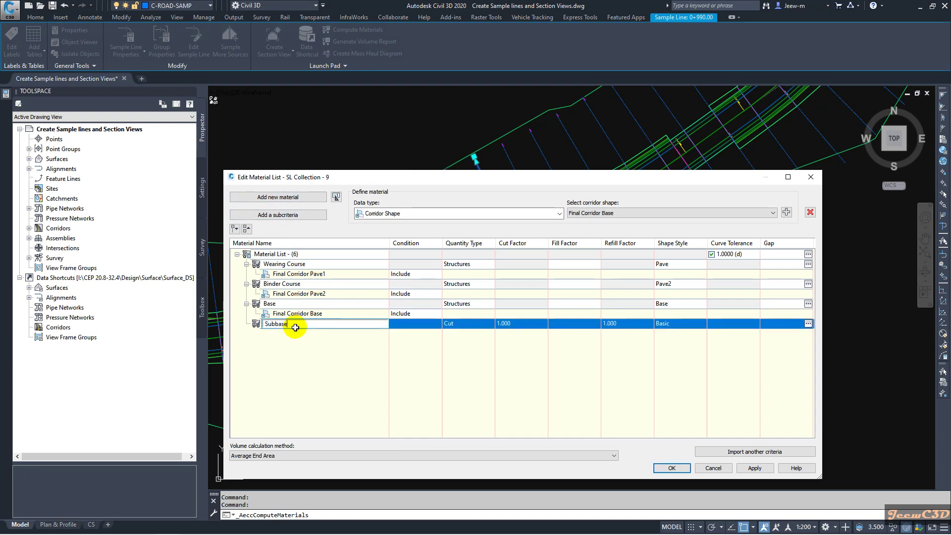
key(Return)
click(452, 323)
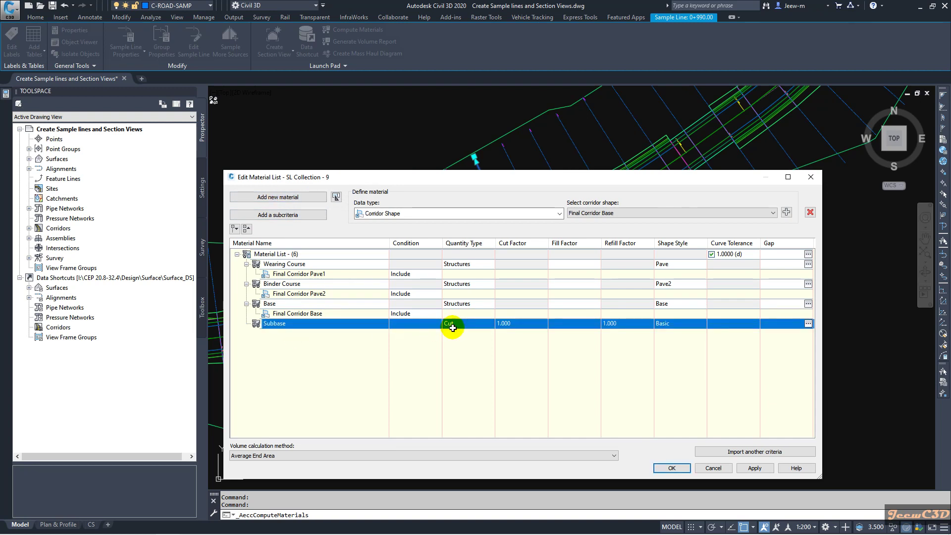
click(458, 364)
click(460, 365)
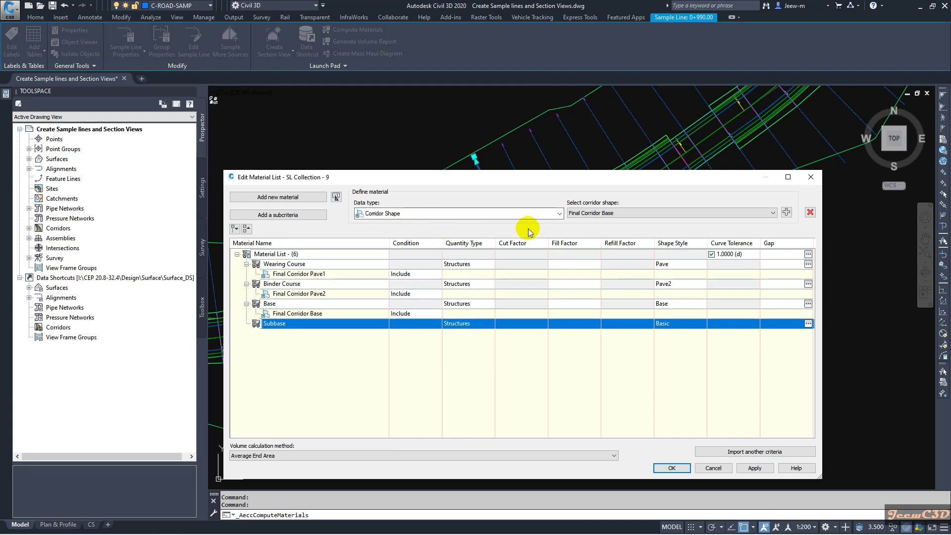
- Add the corridor shape Final Corridor SubBase to the Subbase material
click(612, 212)
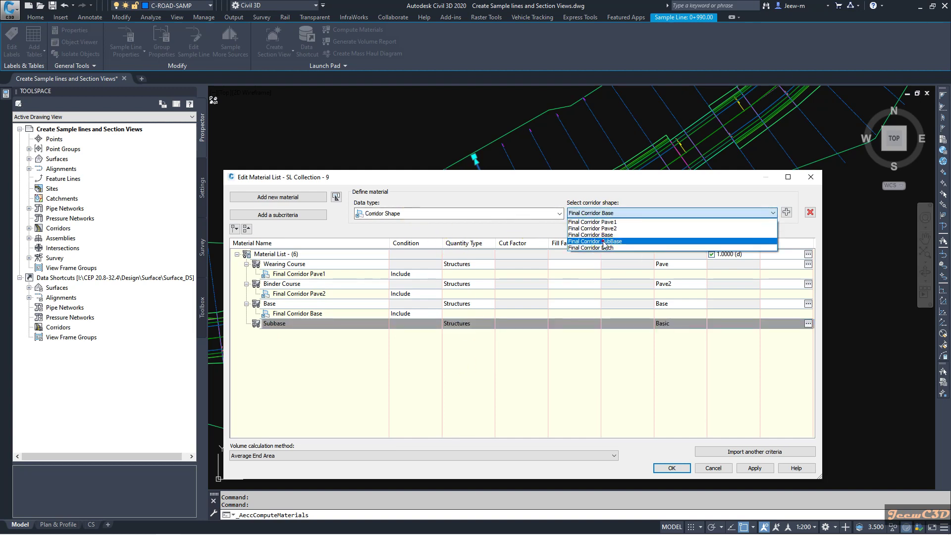
click(602, 241)
click(786, 212)
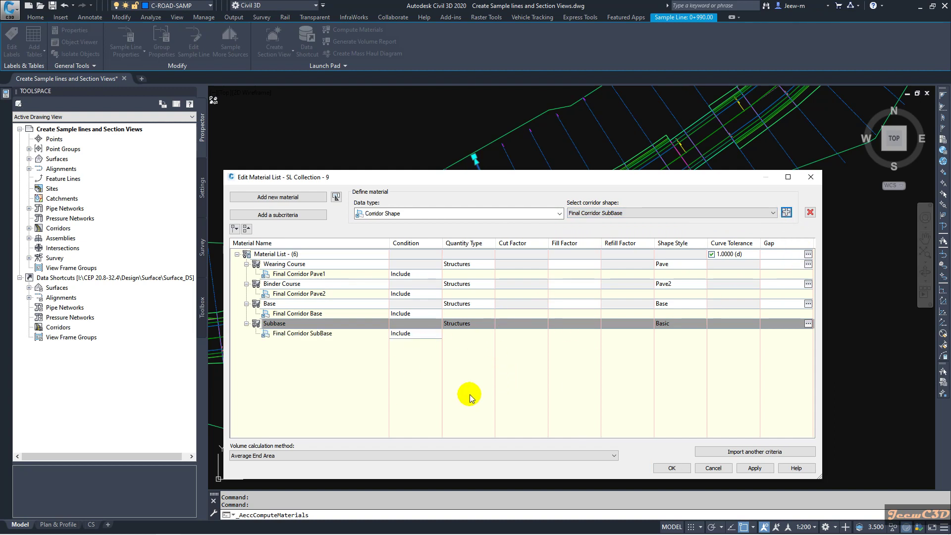
- Set the shape style of the Subbase material to SubBase and accept the material list to compute the quantities
click(674, 324)
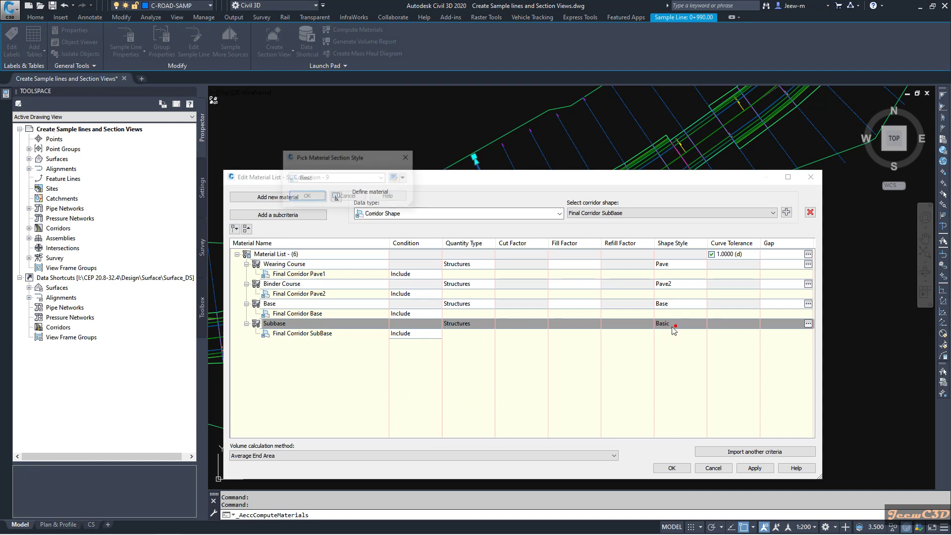
click(316, 177)
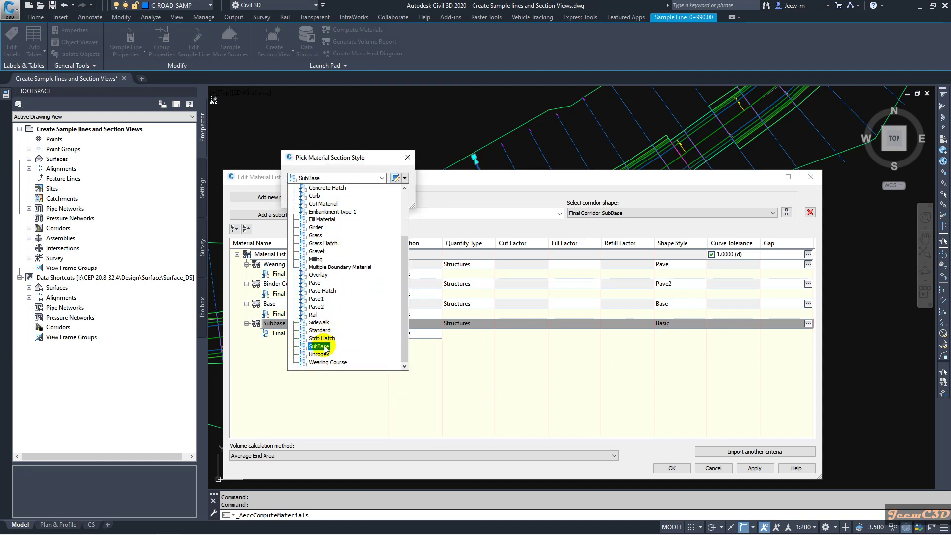
click(317, 347)
click(305, 198)
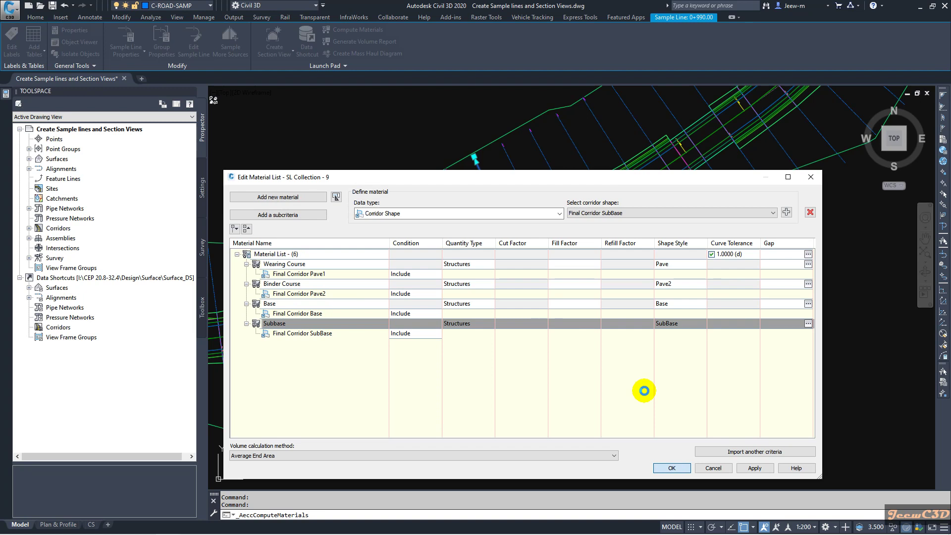
key(Return)
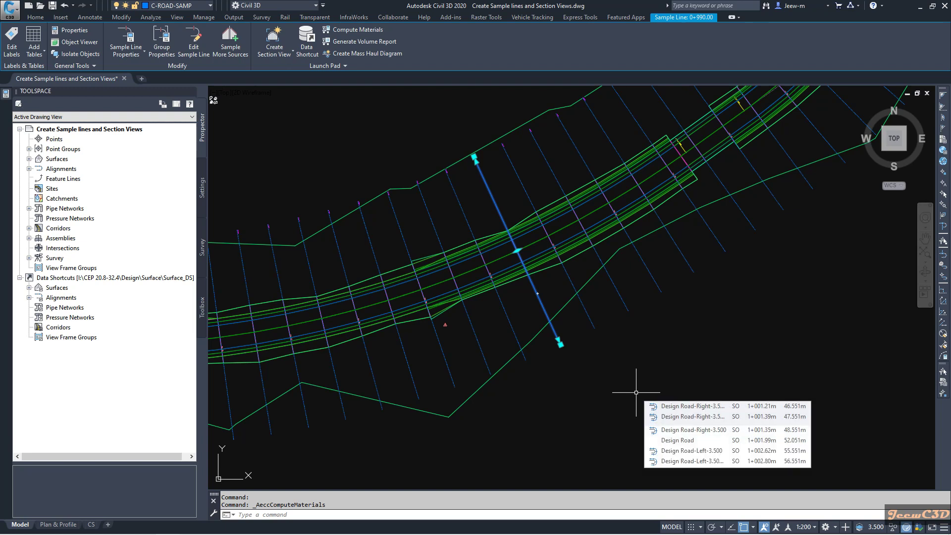
key(Escape)
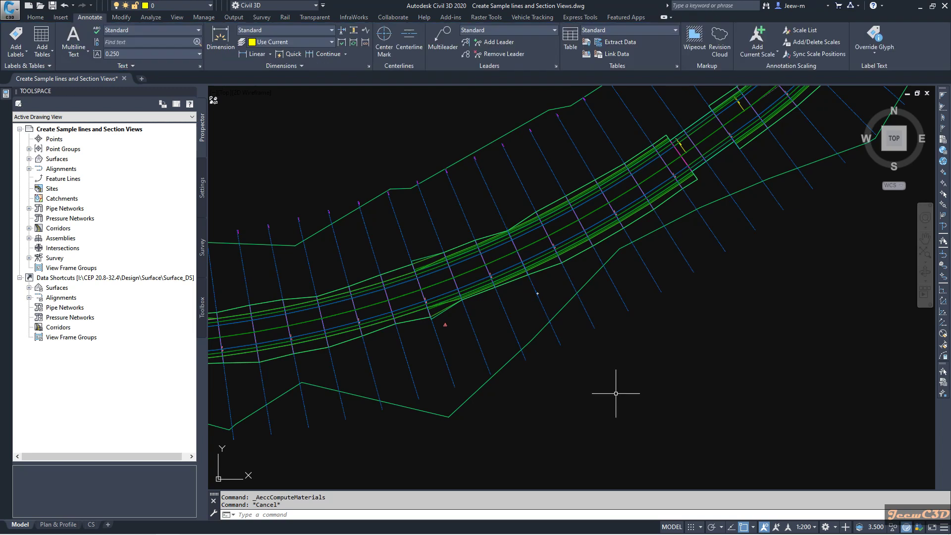
- Generate a volume report for the Design Road sample line group SL Collection - 9 using the Select Material.xsl style sheet
click(543, 306)
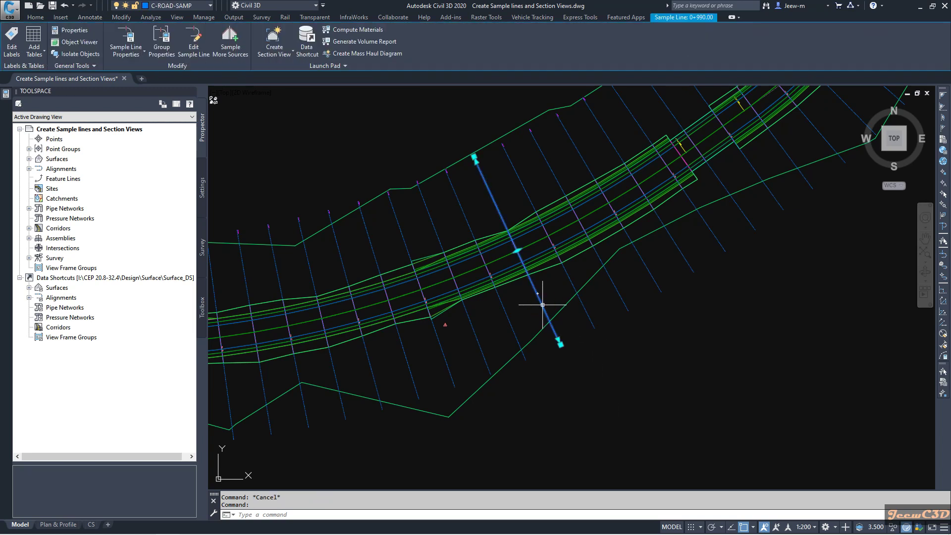
click(354, 42)
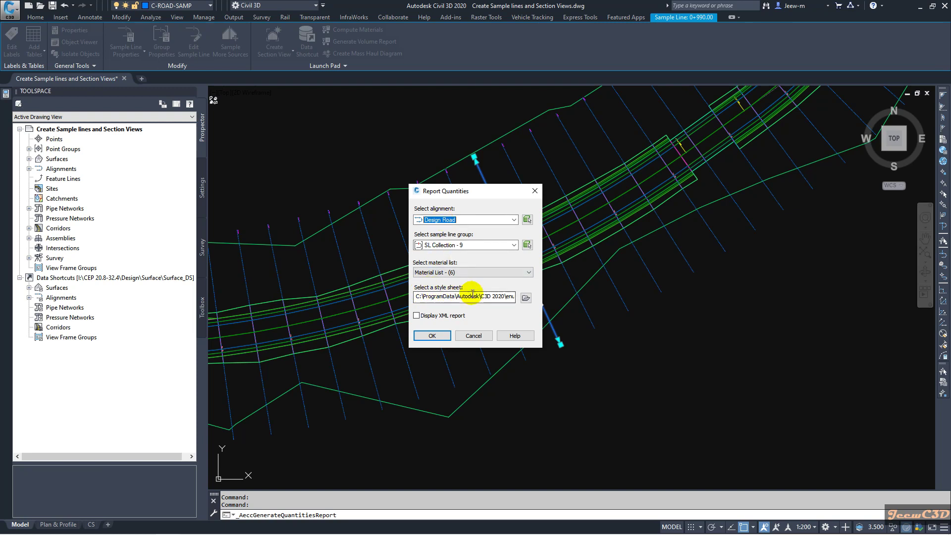
click(524, 298)
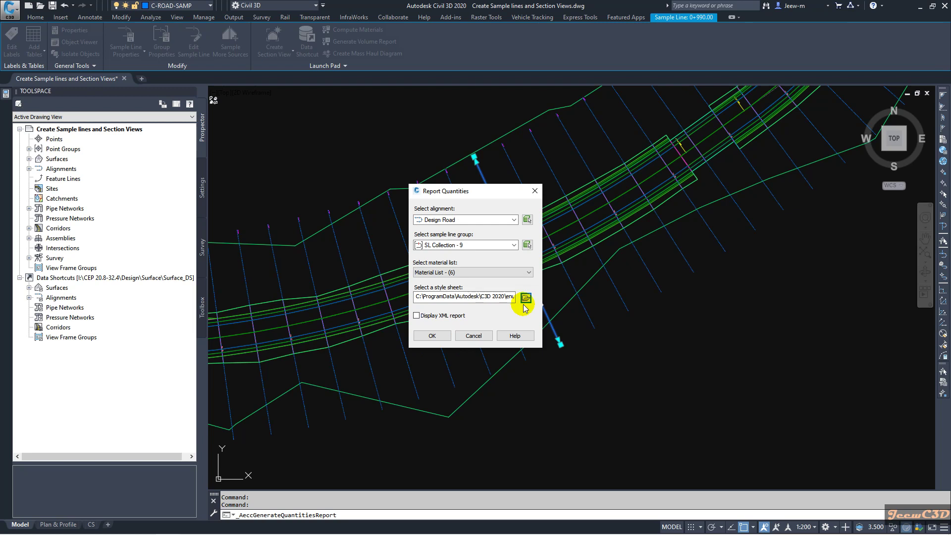
click(411, 199)
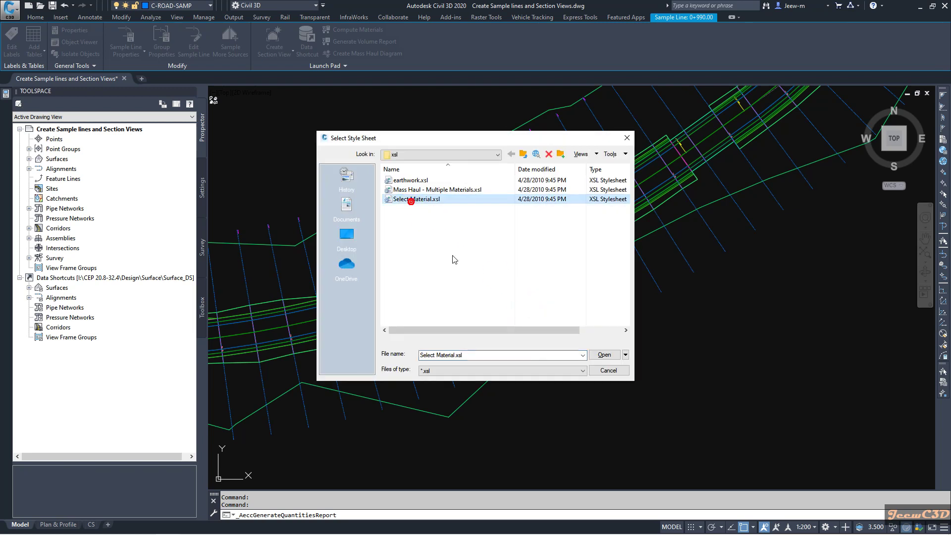
click(600, 355)
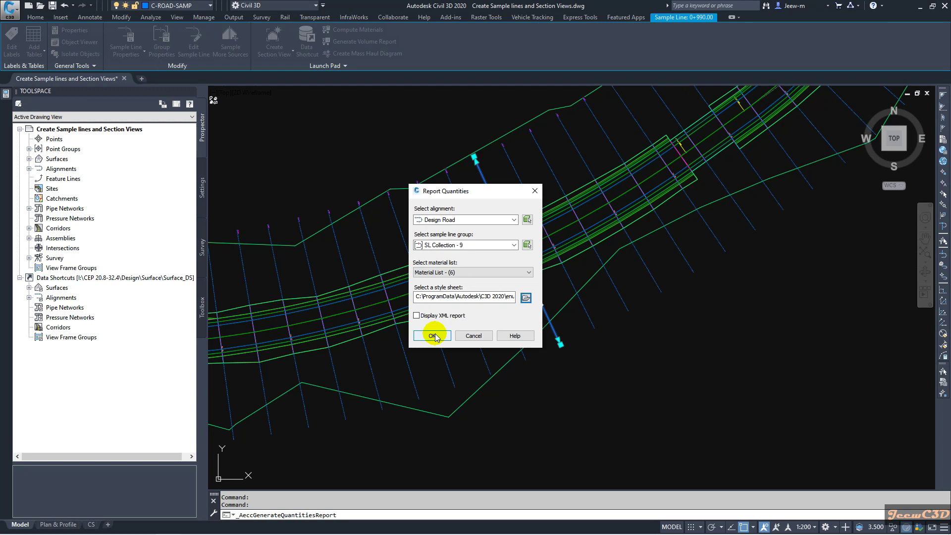
click(432, 336)
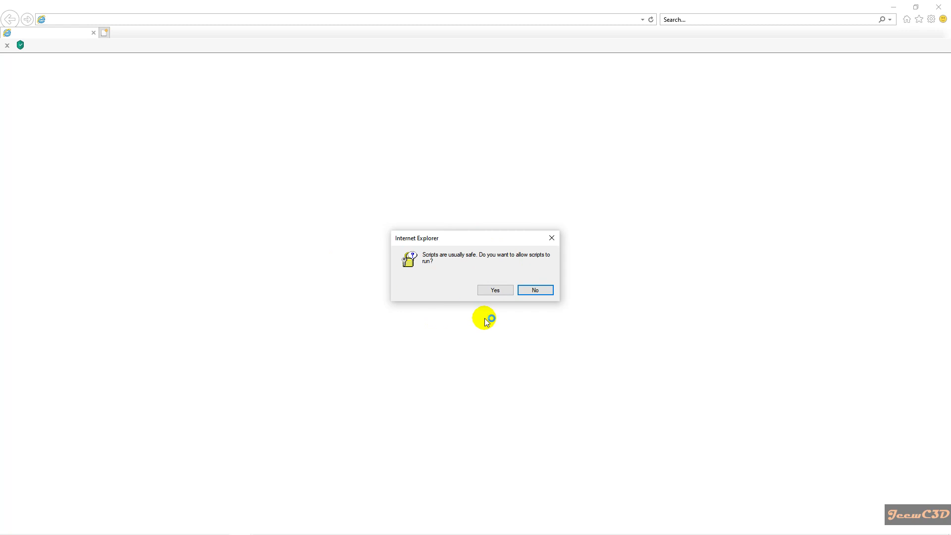
- Allow the report's scripts to run in Internet Explorer, continue to the page and postpone the browser setup
click(501, 292)
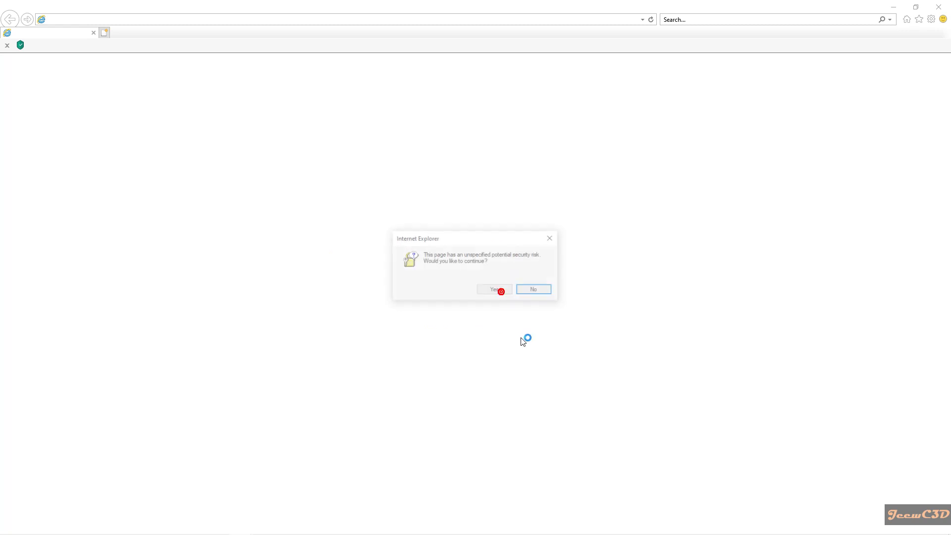
click(500, 294)
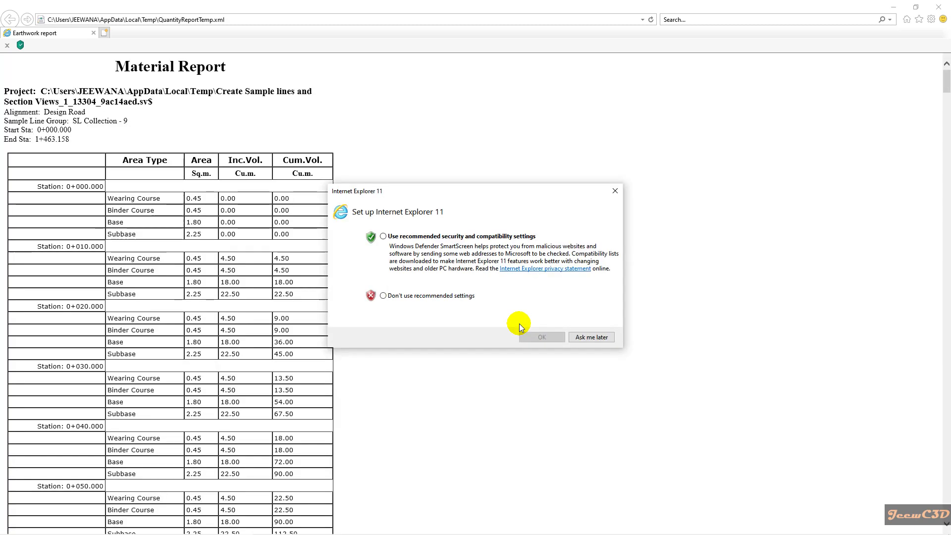
click(592, 337)
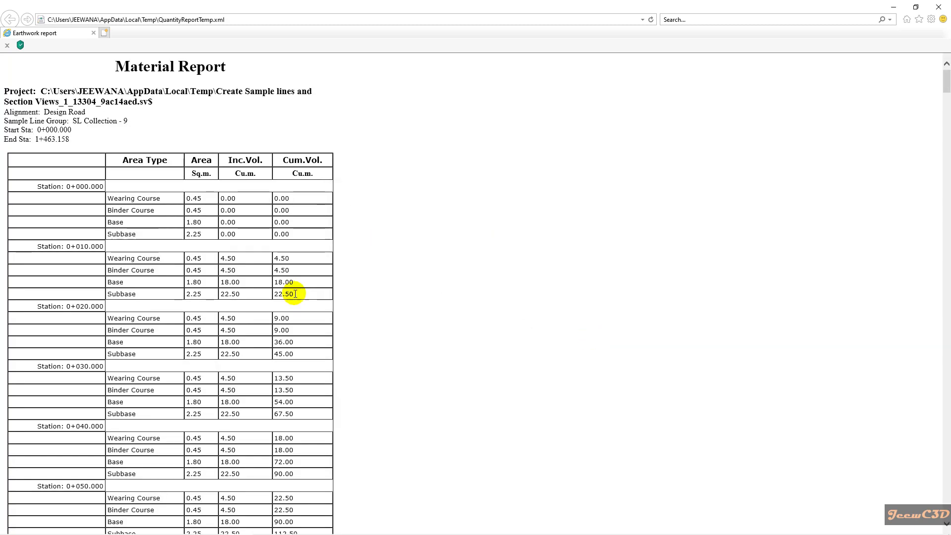
- Examine the material report's areas and volumes per station through to the cumulative volumes at the last station
scroll(272, 304, down, 15)
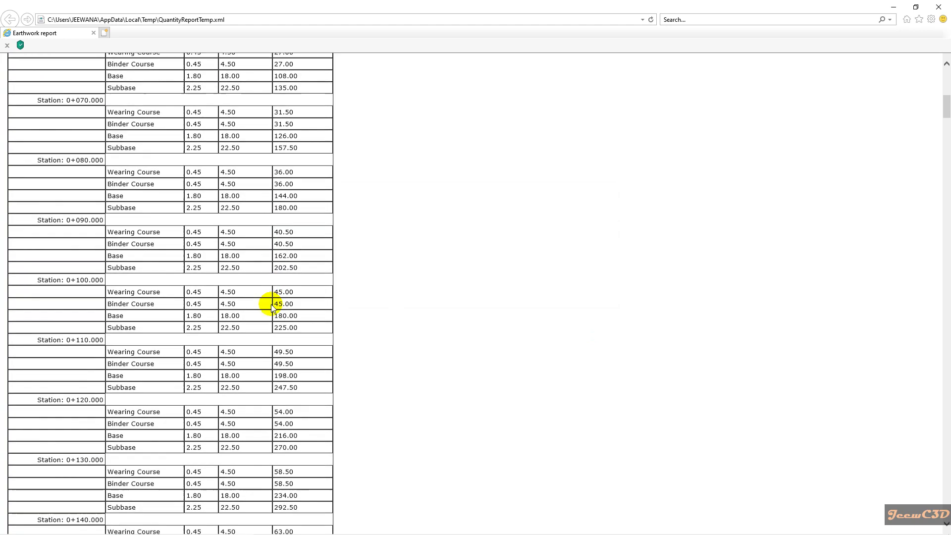
scroll(271, 304, down, 3)
scroll(272, 304, up, 20)
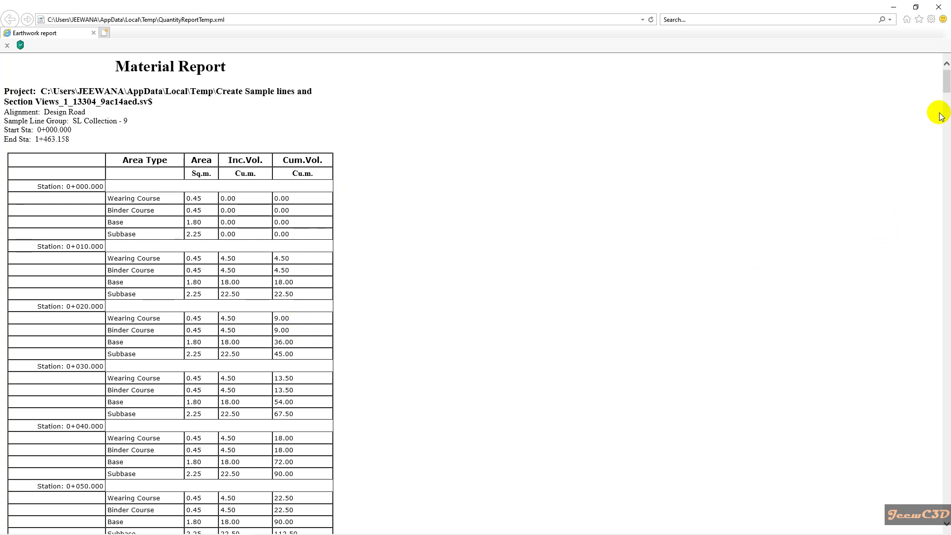
drag(947, 90, 945, 510)
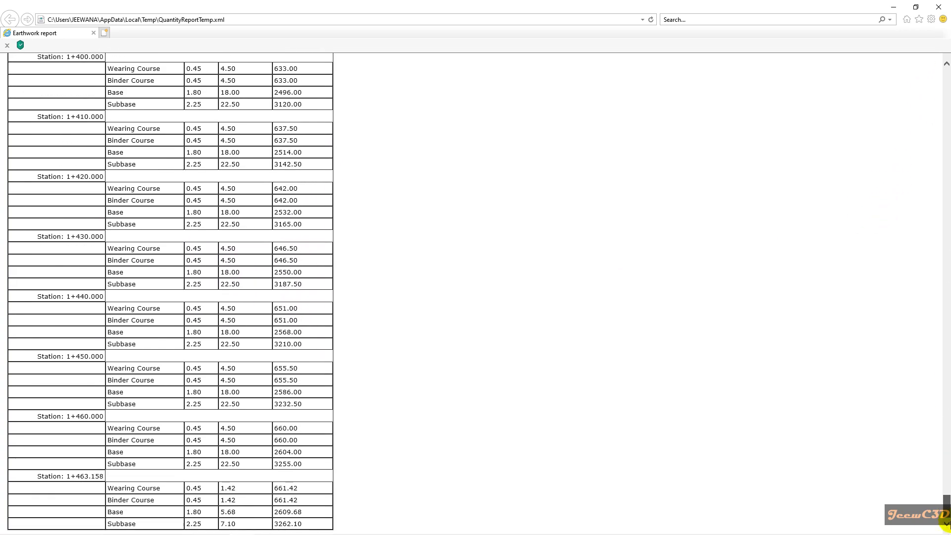